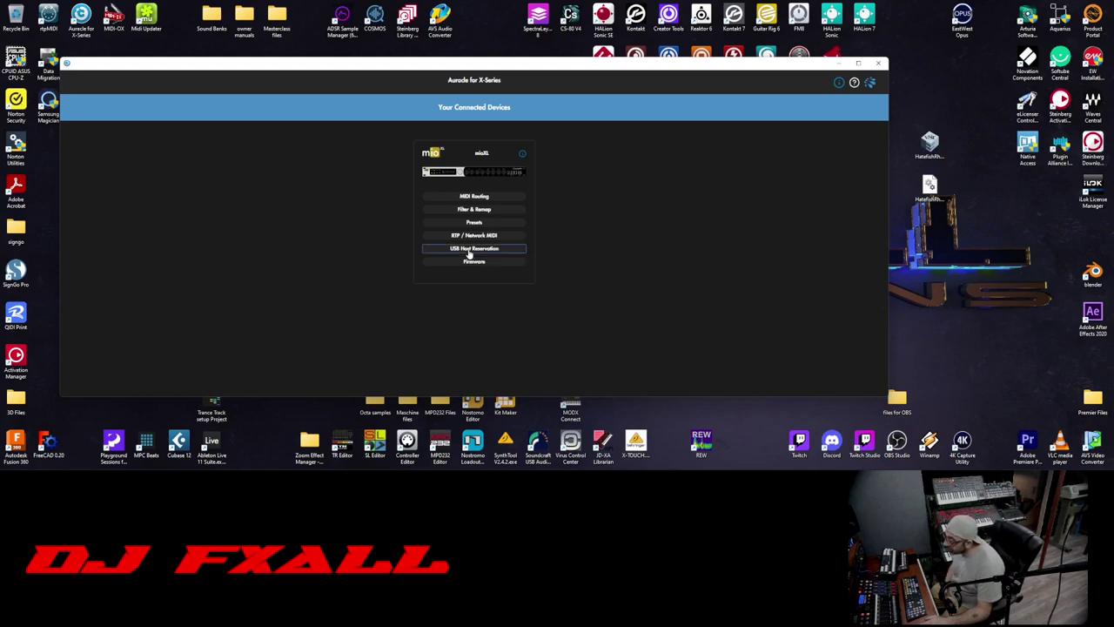
Review the mioXL's USB host reservations and the devices available for the CIRKLON USB 2 port, keeping its current reservation.
{"action": "left_click", "coordinate": [471, 250]}
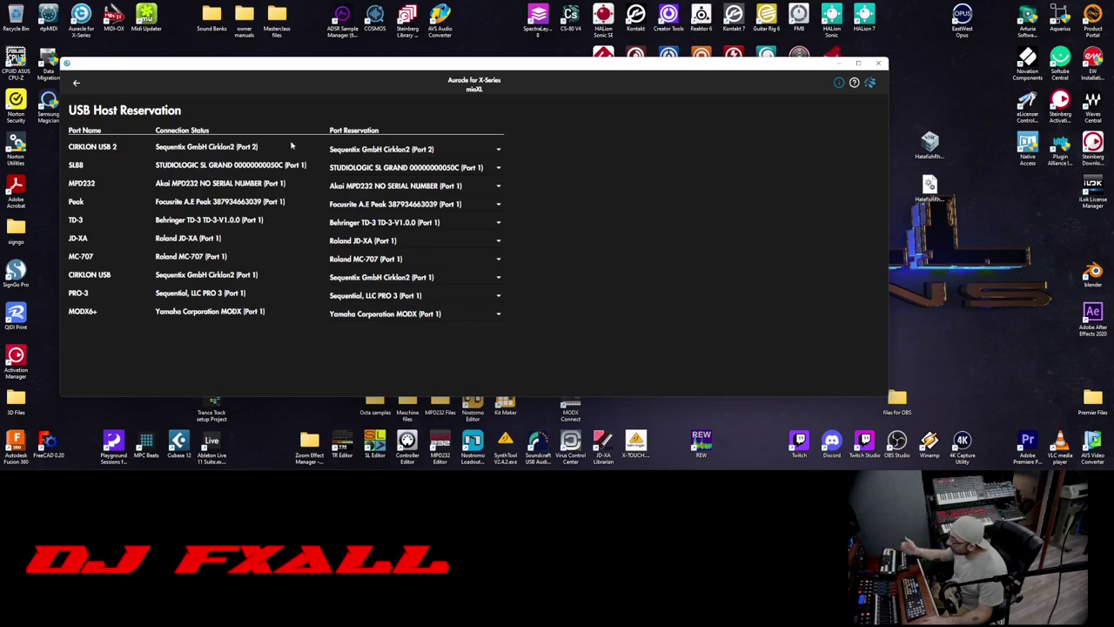
{"action": "left_click", "coordinate": [500, 149]}
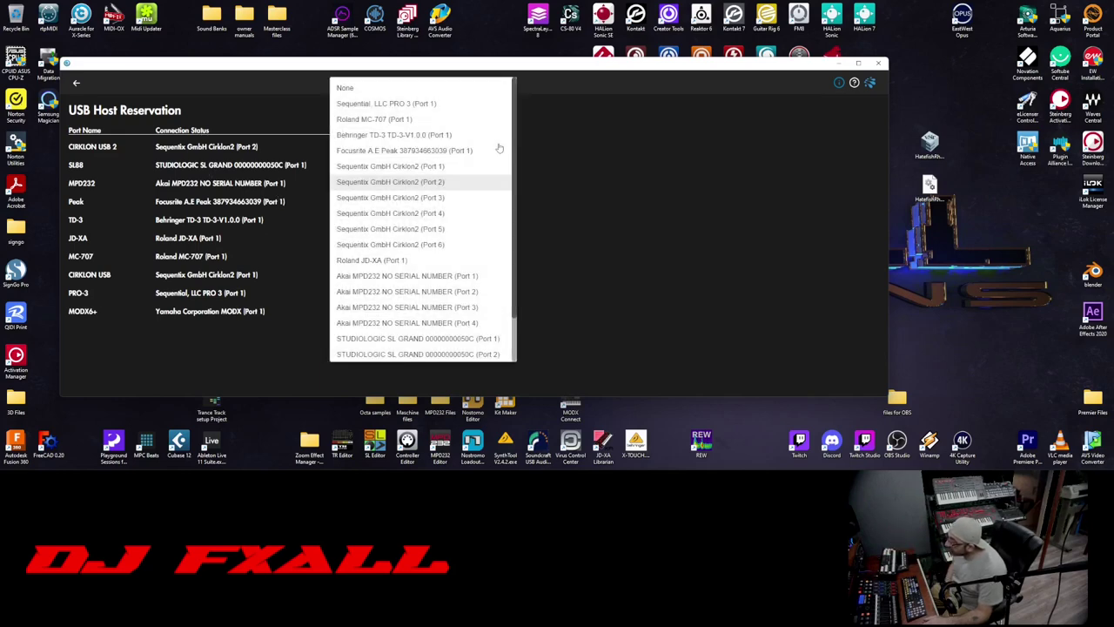
{"action": "scroll", "coordinate": [500, 149], "scroll_direction": "down", "scroll_amount": 1}
{"action": "scroll", "coordinate": [503, 151], "scroll_direction": "up", "scroll_amount": 1}
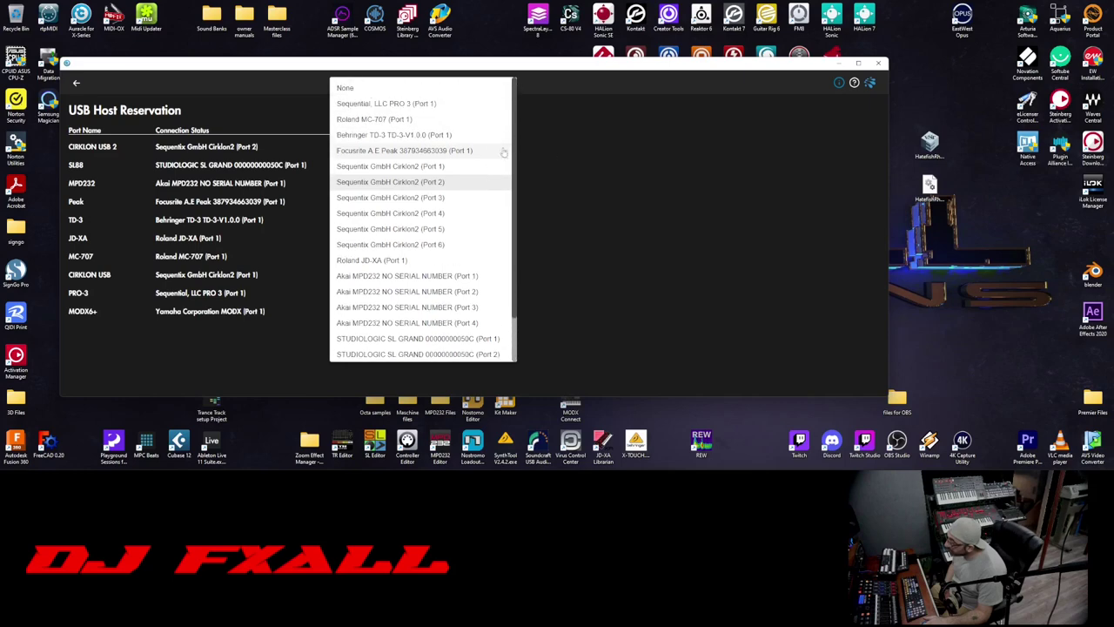
{"action": "left_click", "coordinate": [624, 169]}
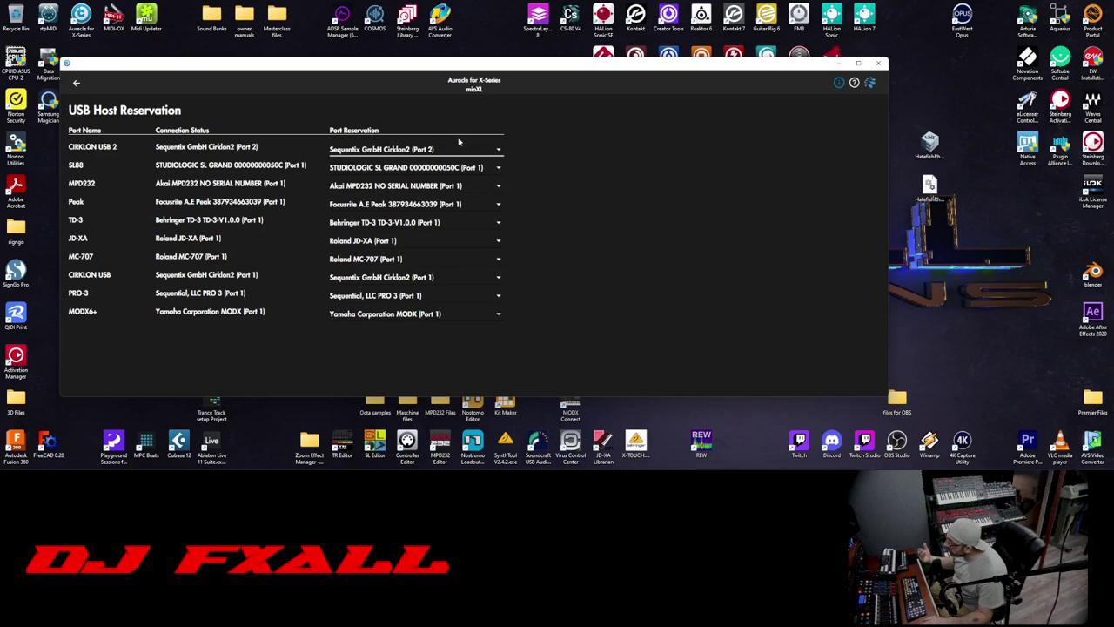
{"action": "left_click", "coordinate": [500, 153]}
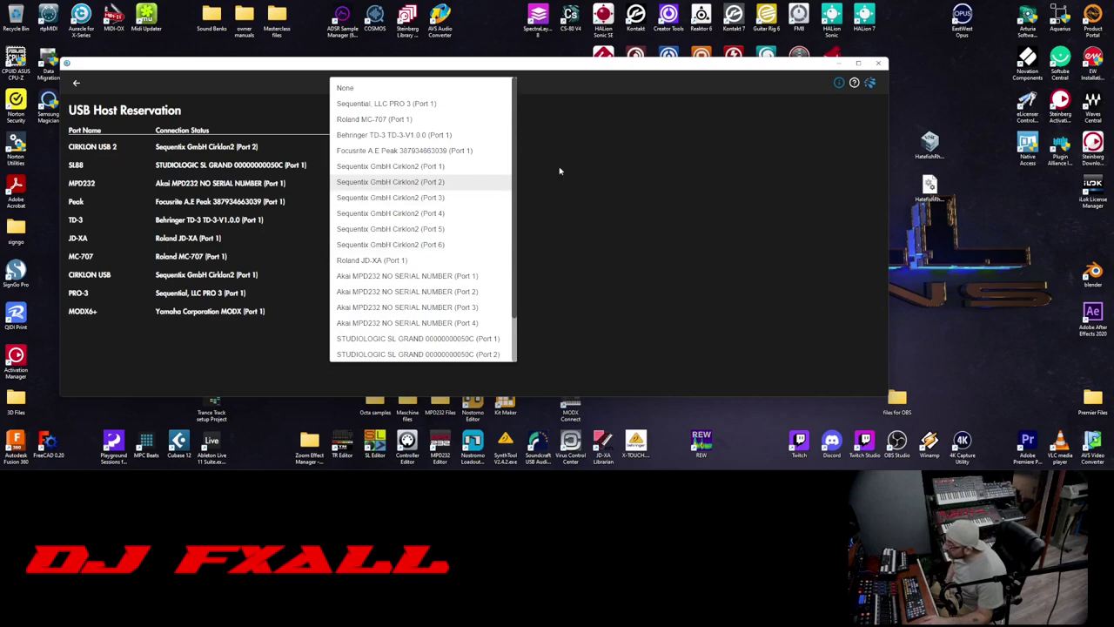
{"action": "left_click", "coordinate": [271, 93]}
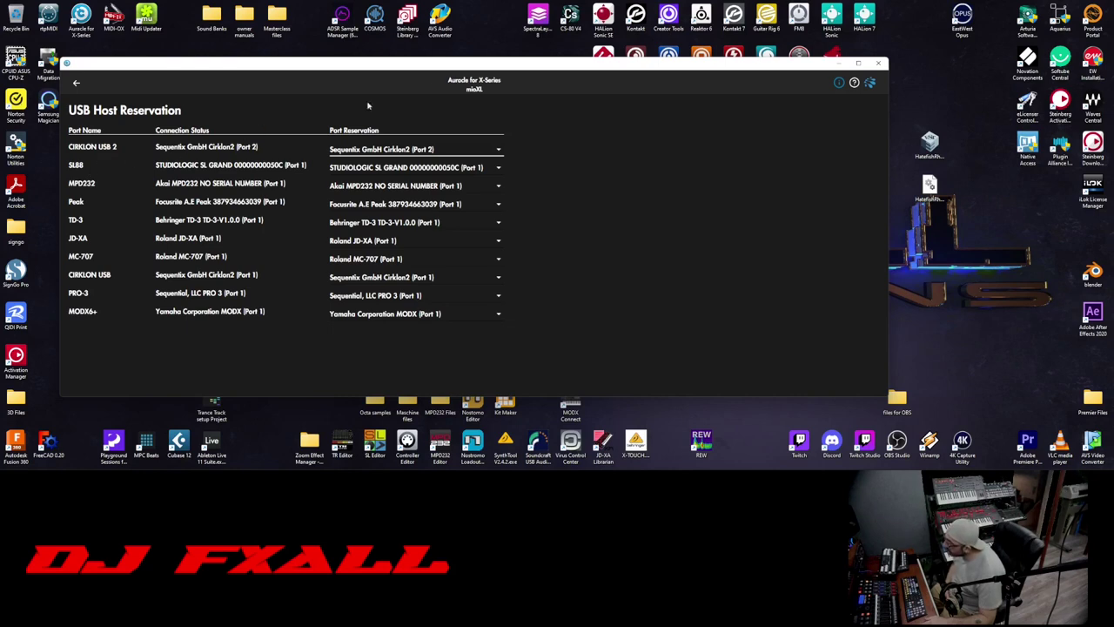
{"action": "left_click", "coordinate": [75, 85]}
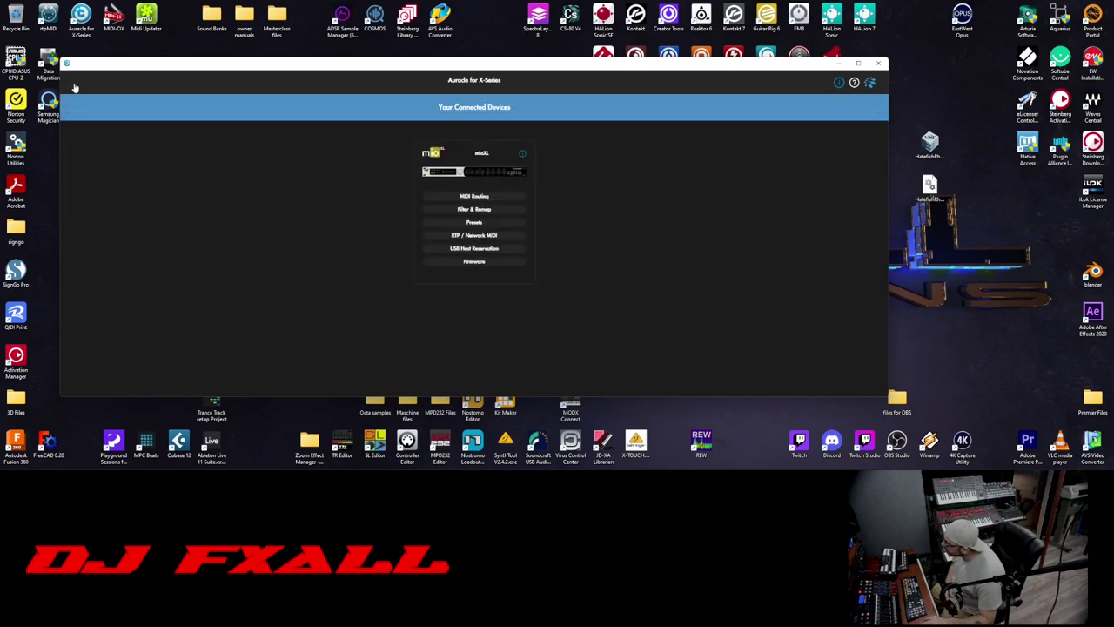
Open the mioXL's MIDI routing and examine which destinations the DIN source Cirklon 1 is routed to.
{"action": "left_click", "coordinate": [492, 199]}
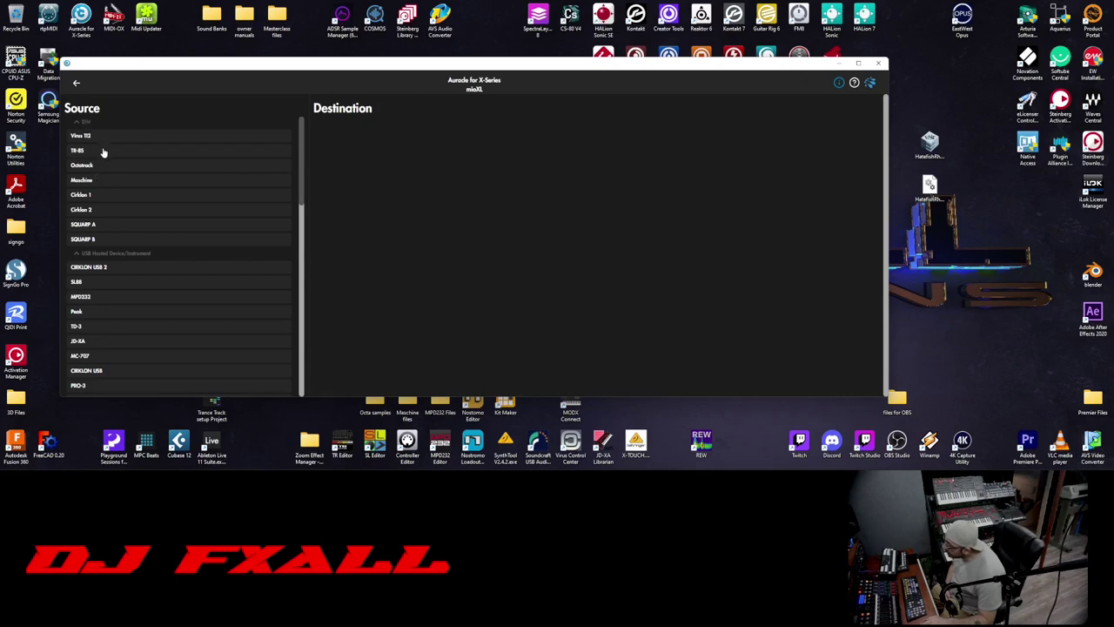
{"action": "scroll", "coordinate": [127, 201], "scroll_direction": "down", "scroll_amount": 2}
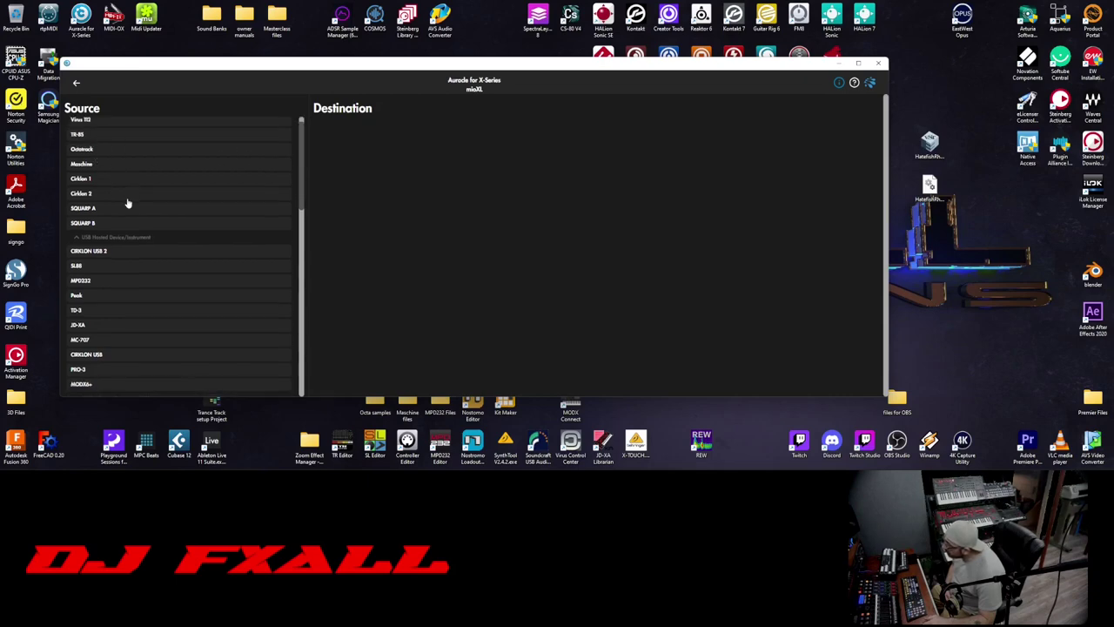
{"action": "scroll", "coordinate": [127, 201], "scroll_direction": "up", "scroll_amount": 2}
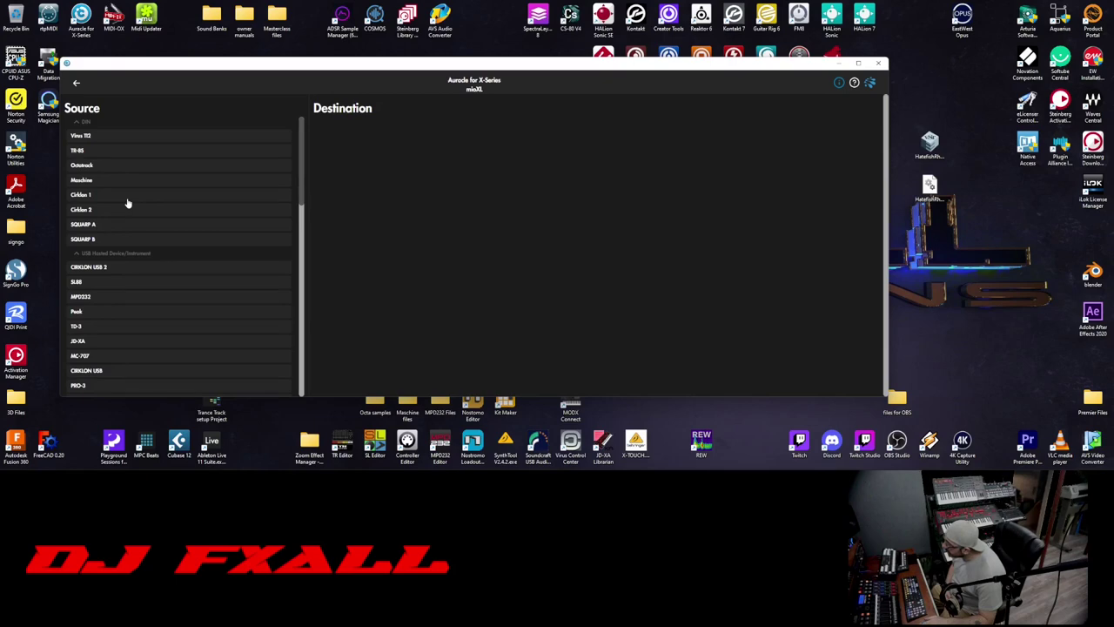
{"action": "left_click", "coordinate": [127, 195]}
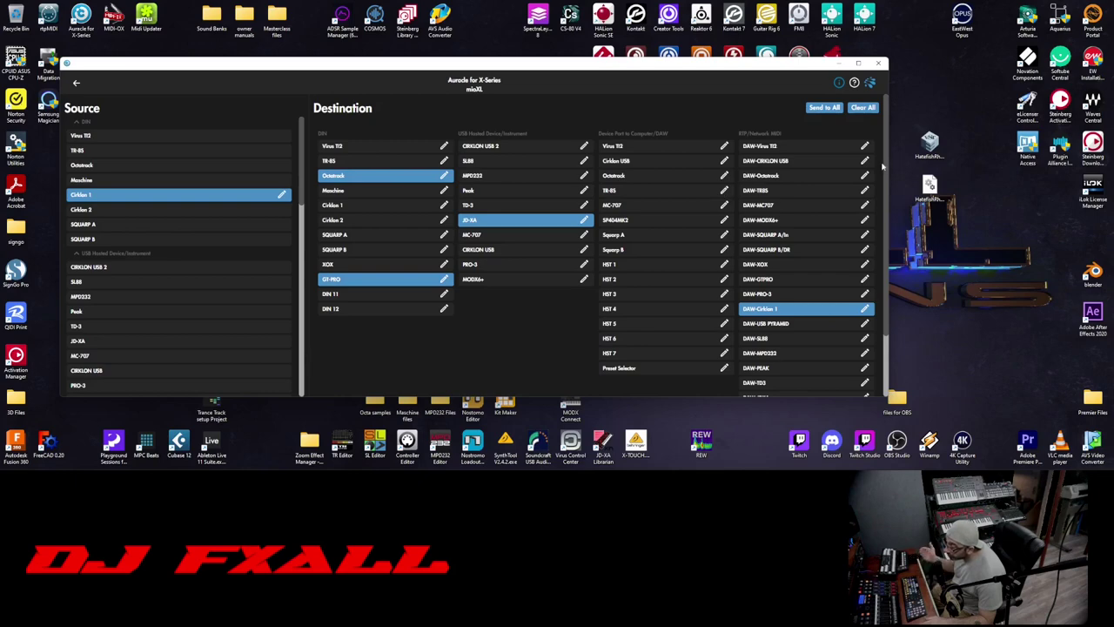
{"action": "scroll", "coordinate": [780, 287], "scroll_direction": "down", "scroll_amount": 2}
{"action": "scroll", "coordinate": [781, 287], "scroll_direction": "up", "scroll_amount": 2}
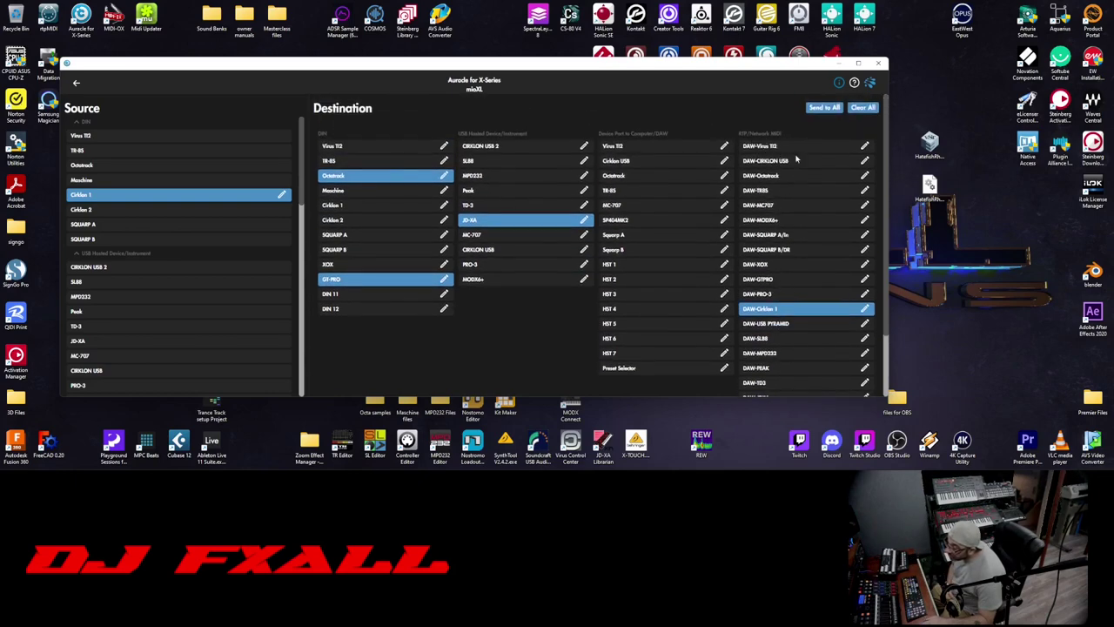
{"action": "scroll", "coordinate": [761, 251], "scroll_direction": "down", "scroll_amount": 2}
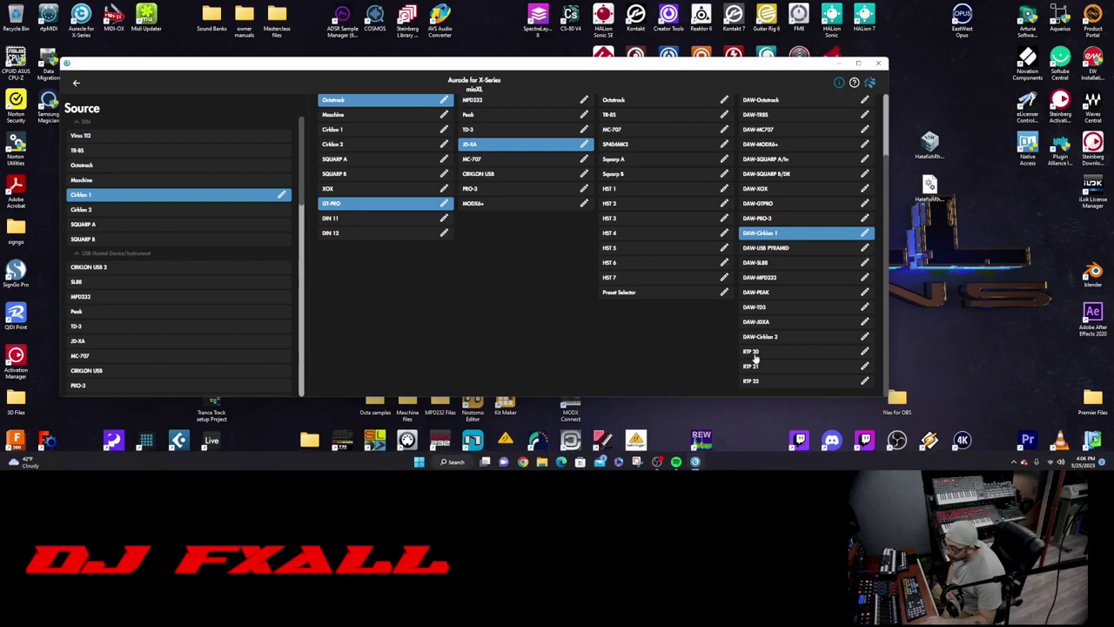
{"action": "scroll", "coordinate": [525, 189], "scroll_direction": "up", "scroll_amount": 2}
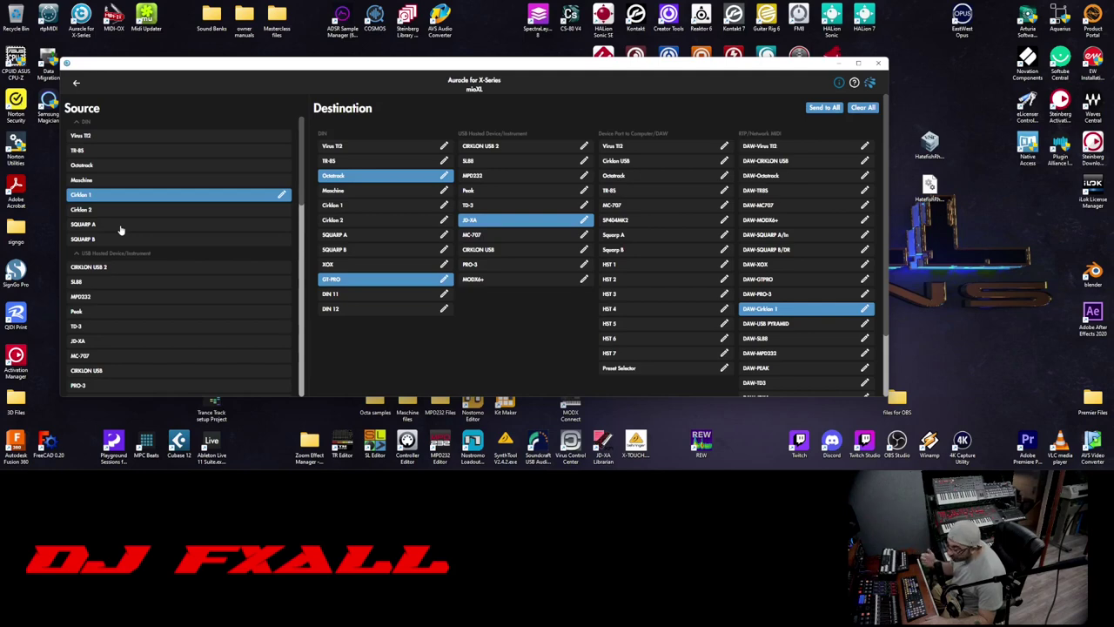
Compare the routing destinations of the USB-hosted sources CIRKLON USB and CIRKLON USB 2, and return to the device overview.
{"action": "scroll", "coordinate": [167, 244], "scroll_direction": "down", "scroll_amount": 5}
{"action": "scroll", "coordinate": [167, 243], "scroll_direction": "up", "scroll_amount": 3}
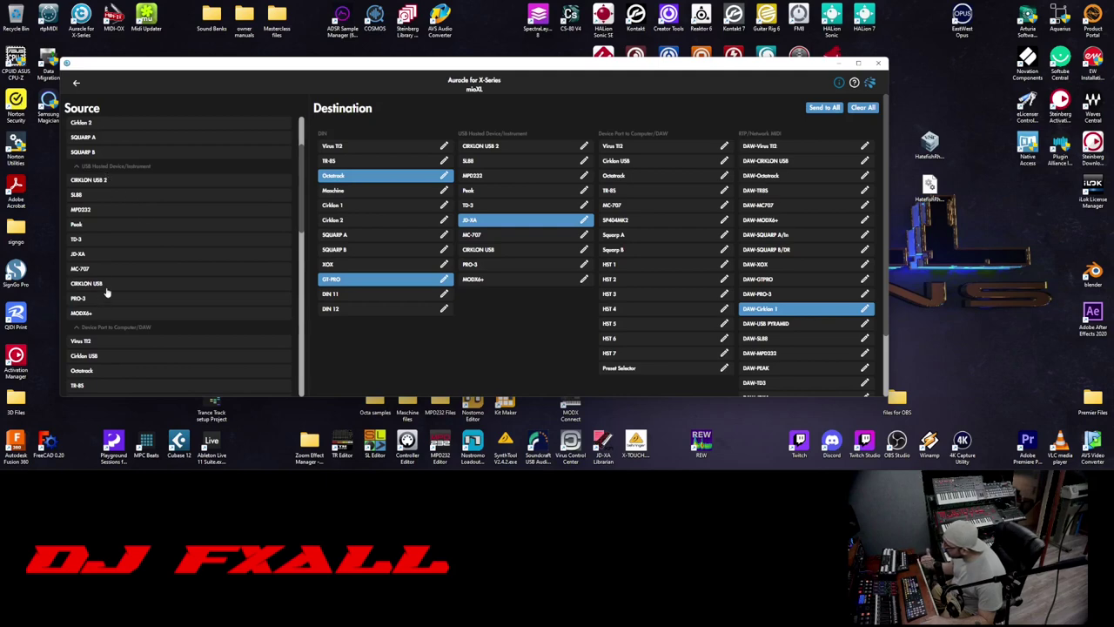
{"action": "left_click", "coordinate": [93, 288]}
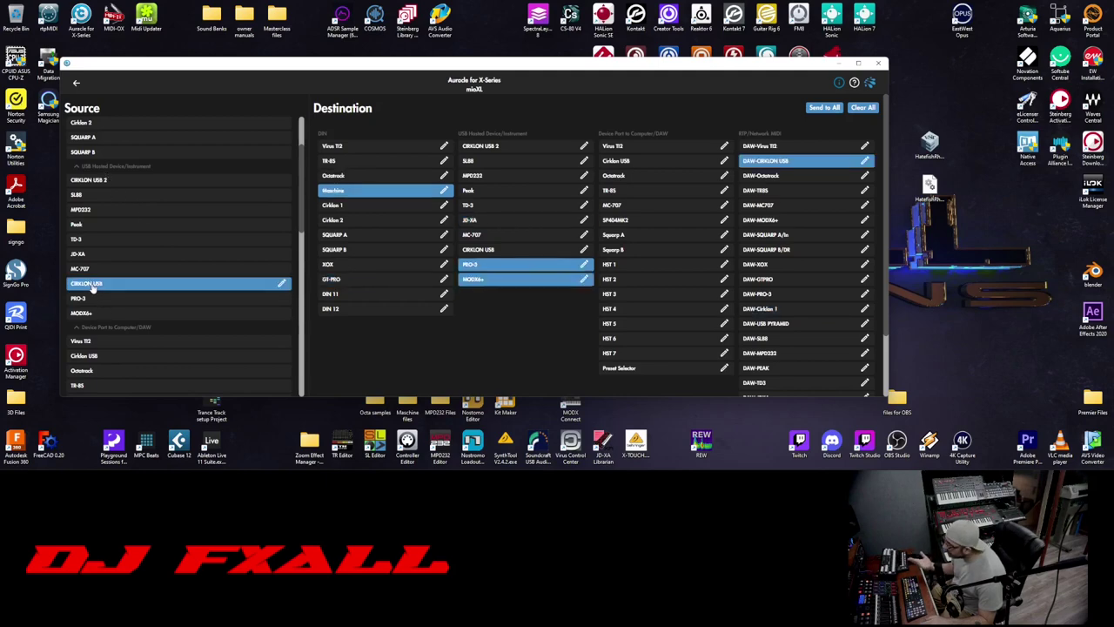
{"action": "left_click", "coordinate": [104, 180]}
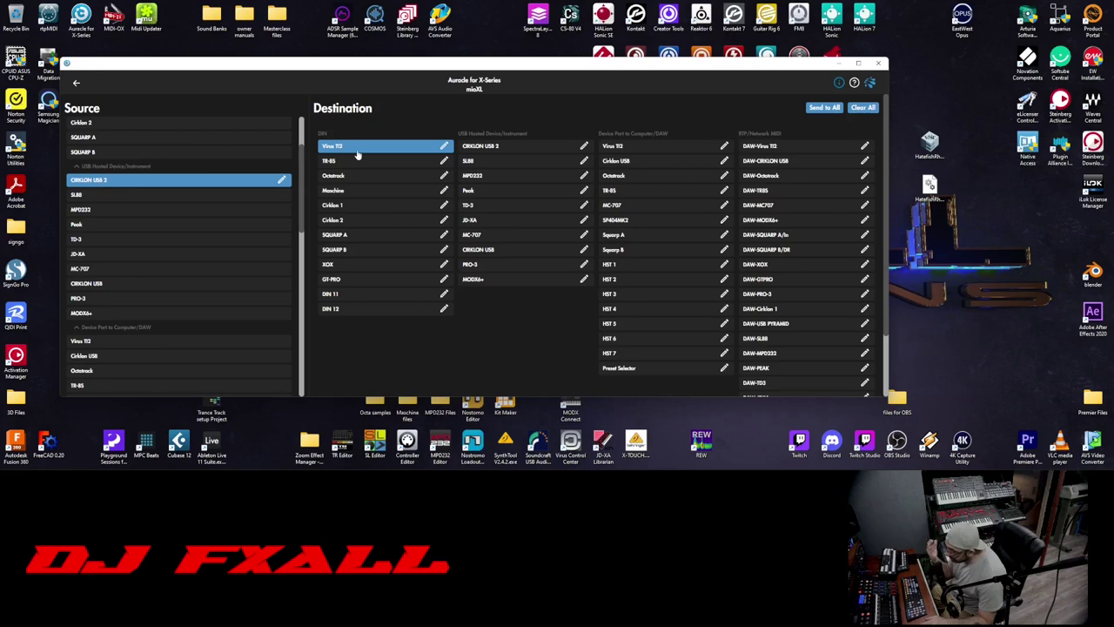
{"action": "left_click", "coordinate": [107, 286]}
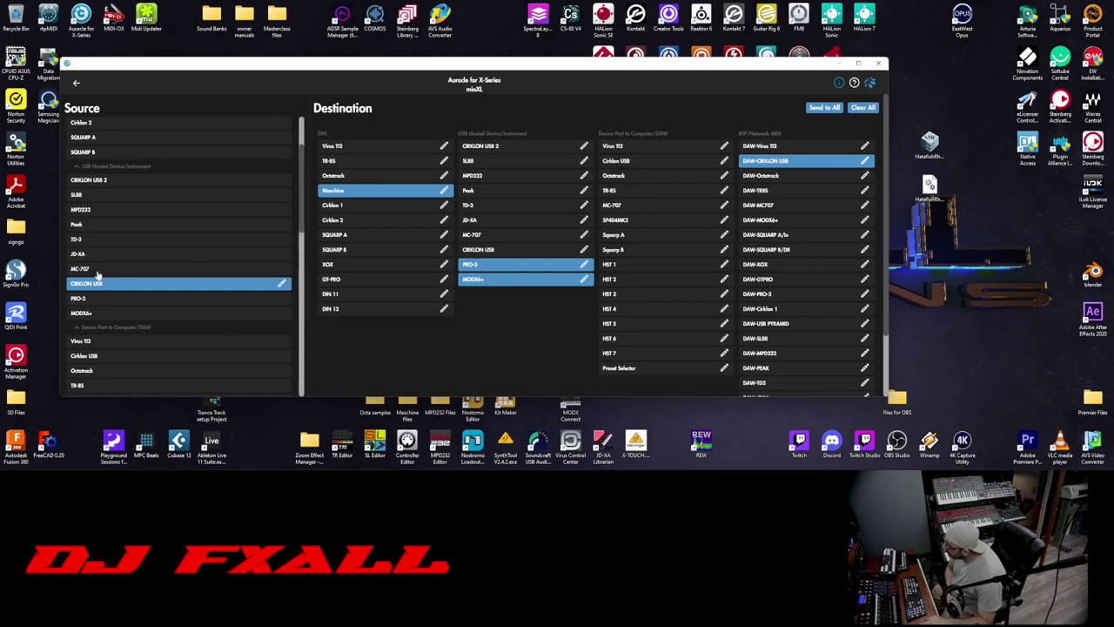
{"action": "scroll", "coordinate": [152, 309], "scroll_direction": "down", "scroll_amount": 5}
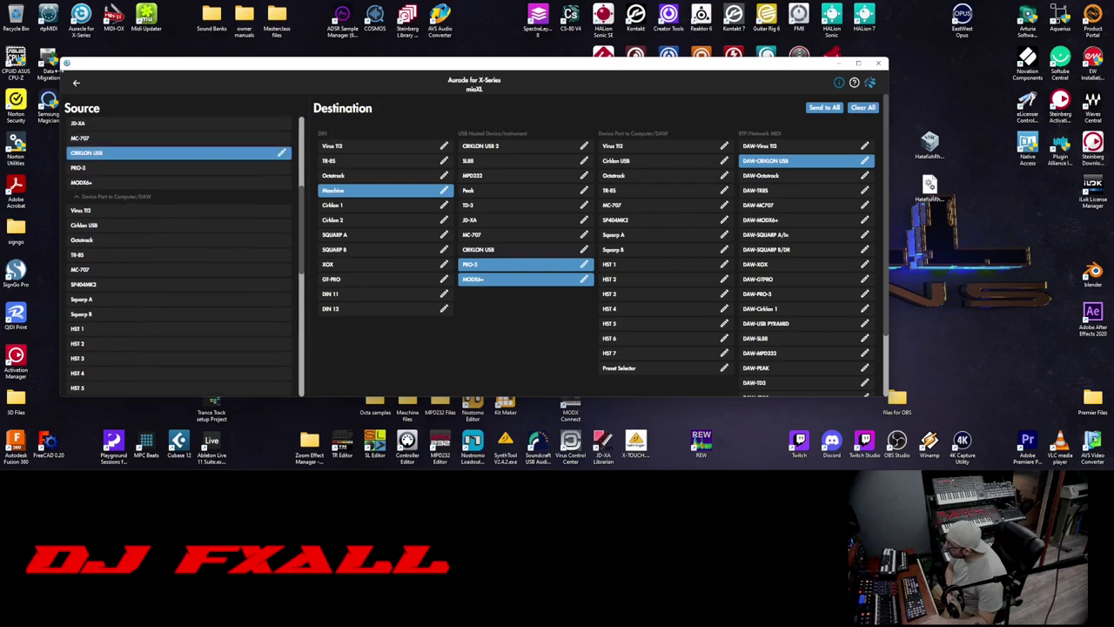
{"action": "left_click", "coordinate": [76, 87]}
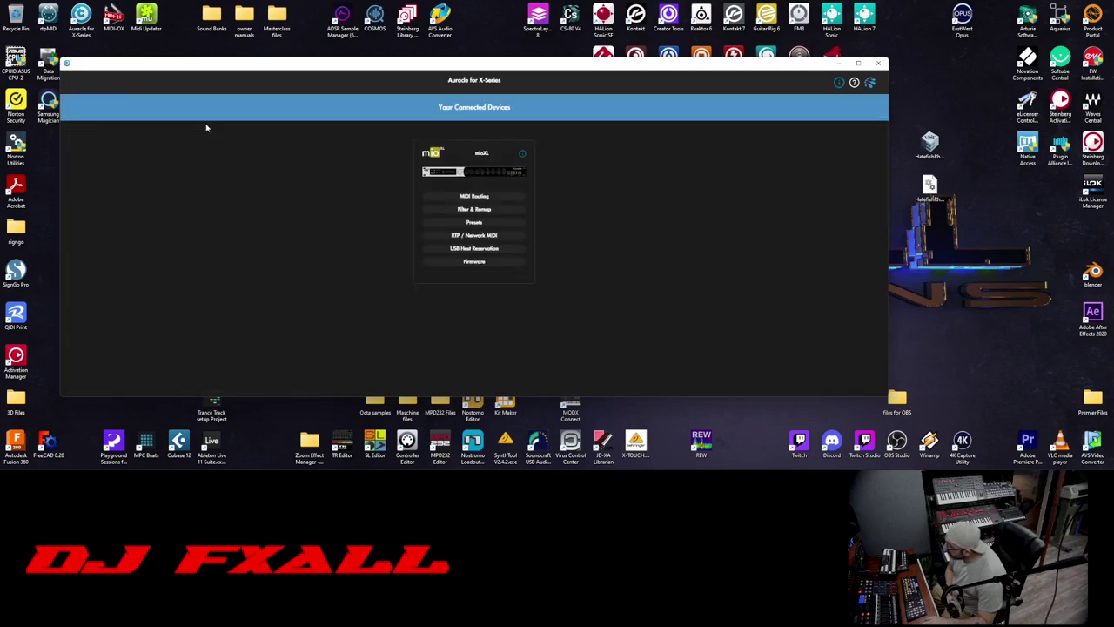
Open the mioXL's filter and remap settings and examine the TR-8S input and output filters and the Octatrack output filter.
{"action": "left_click", "coordinate": [470, 210]}
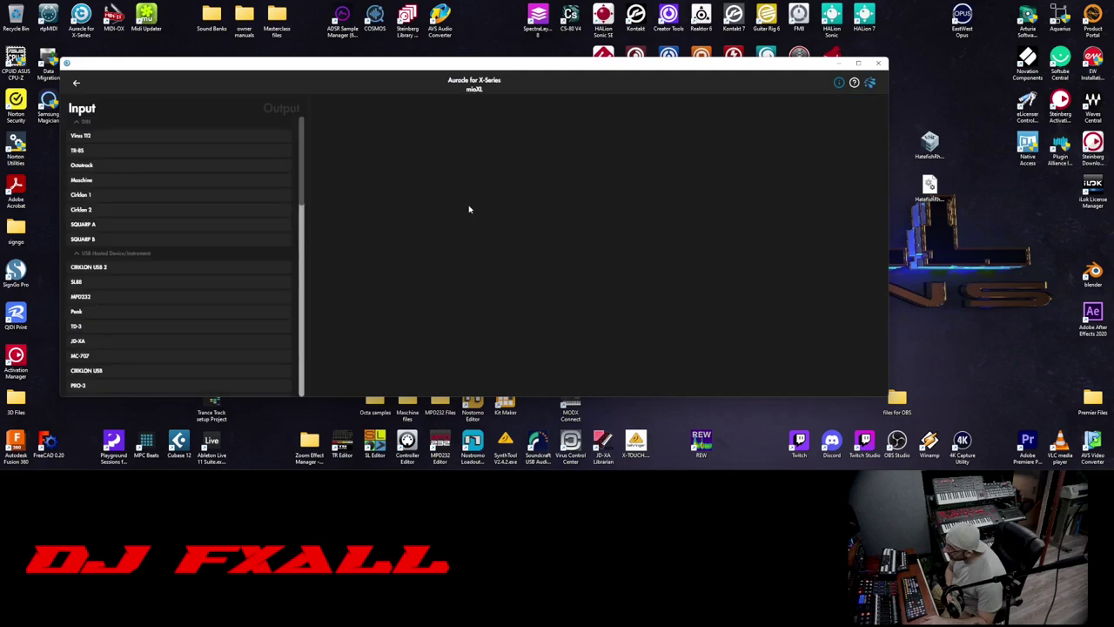
{"action": "left_click", "coordinate": [94, 151]}
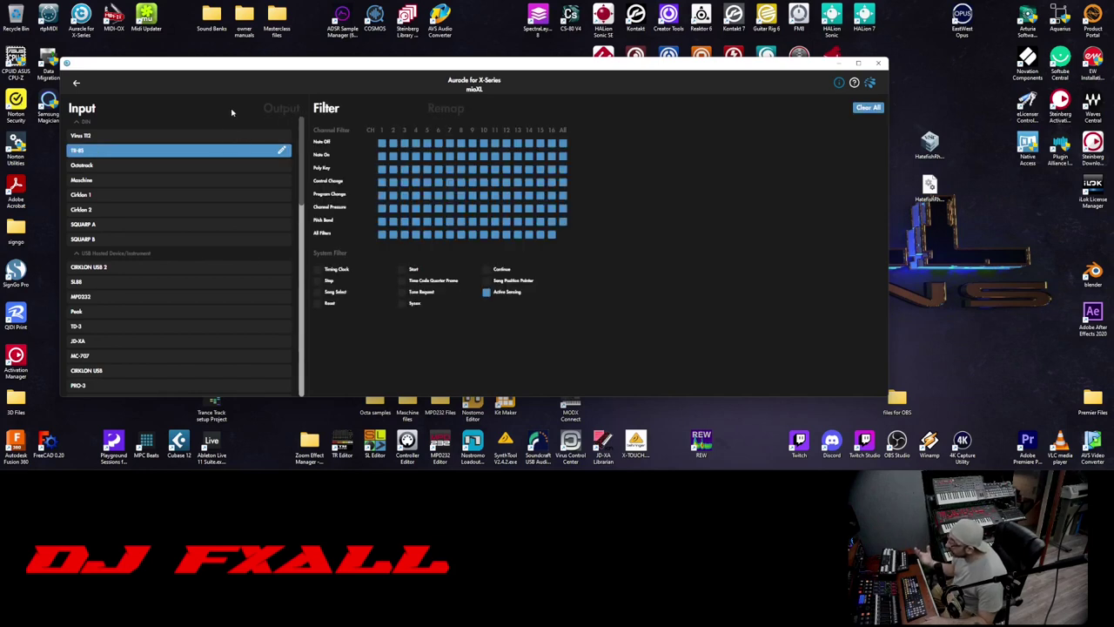
{"action": "left_click", "coordinate": [280, 110]}
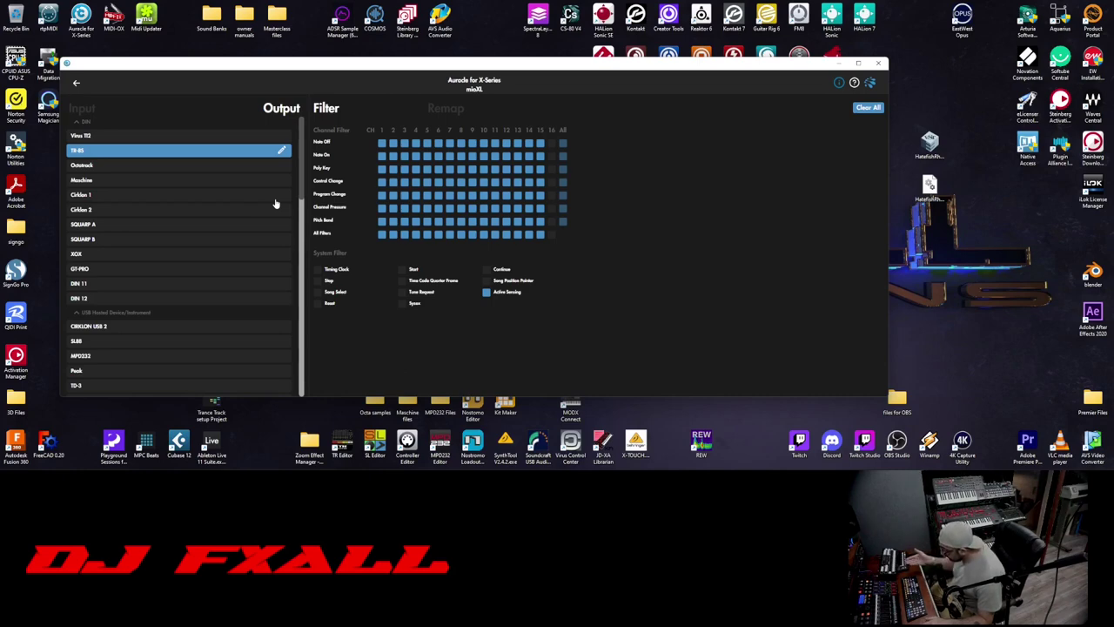
{"action": "left_click", "coordinate": [104, 168]}
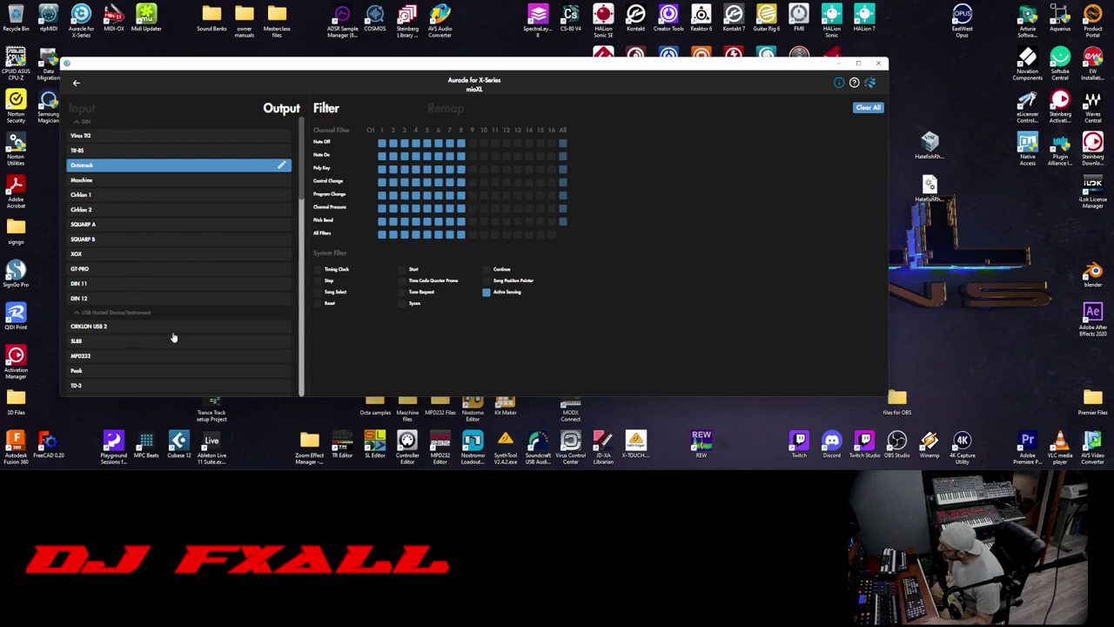
{"action": "scroll", "coordinate": [176, 144], "scroll_direction": "down", "scroll_amount": 2}
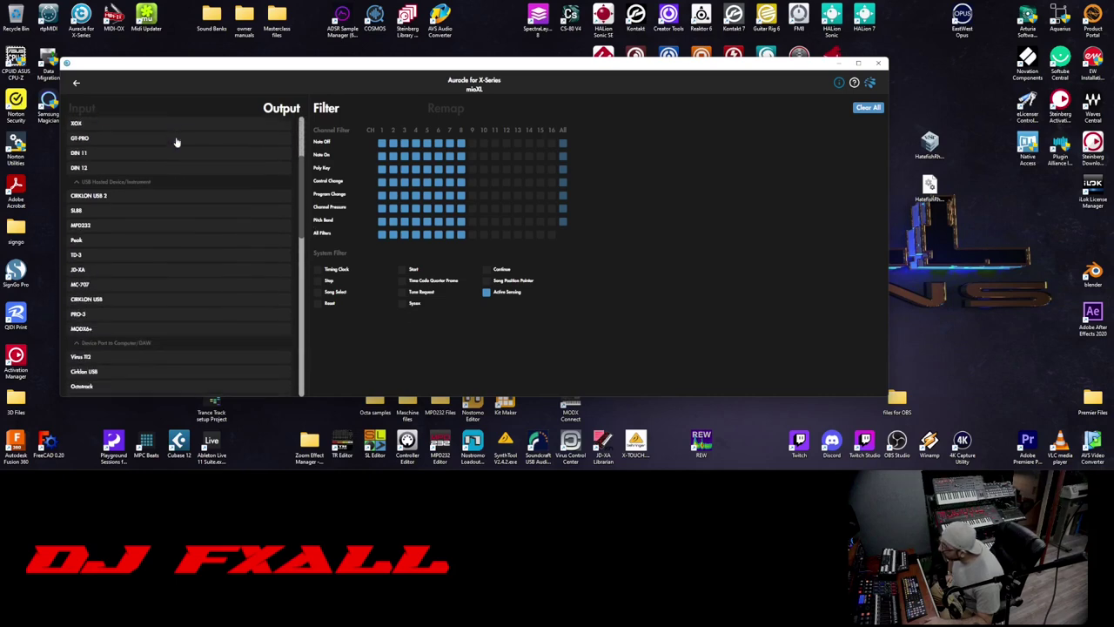
{"action": "scroll", "coordinate": [176, 142], "scroll_direction": "up", "scroll_amount": 2}
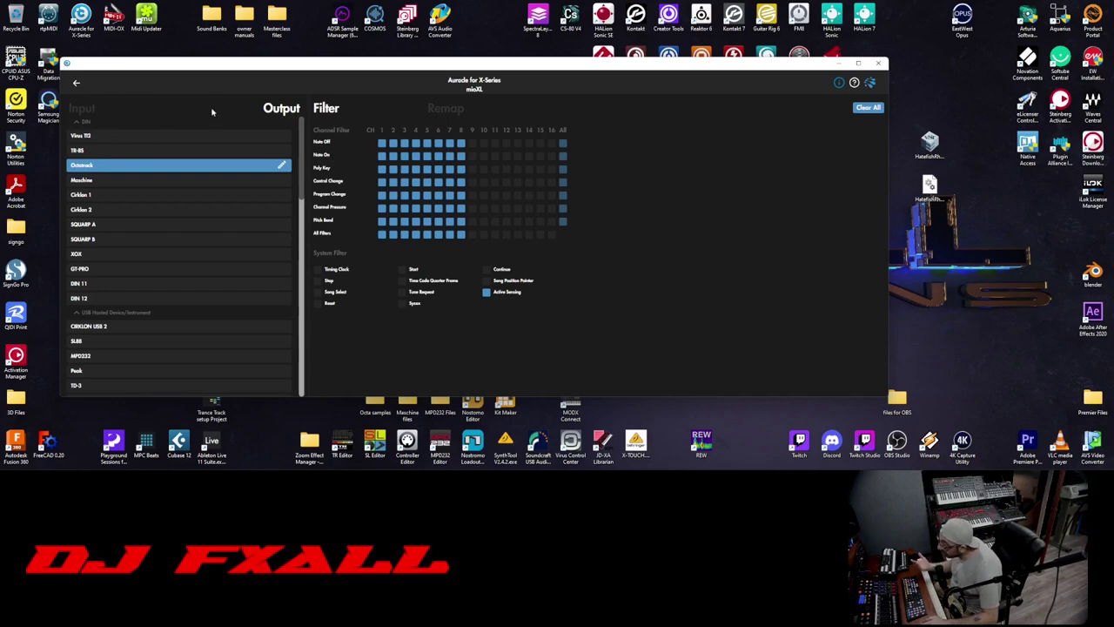
Compare the input and output channel filters of the Virus TI2 DIN port.
{"action": "left_click", "coordinate": [87, 112]}
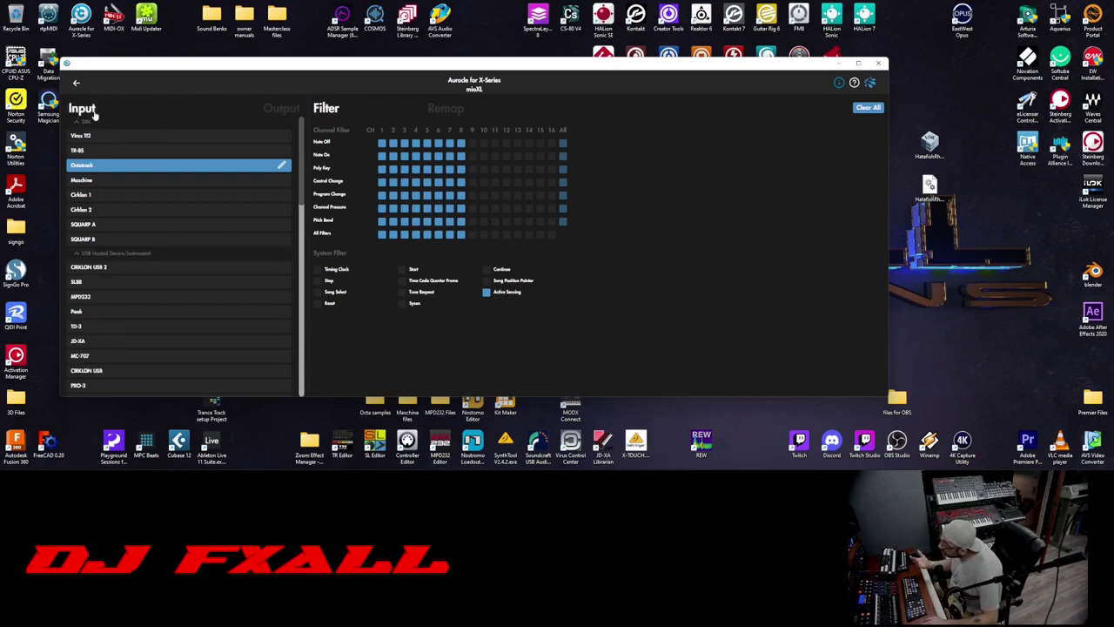
{"action": "left_click", "coordinate": [274, 112]}
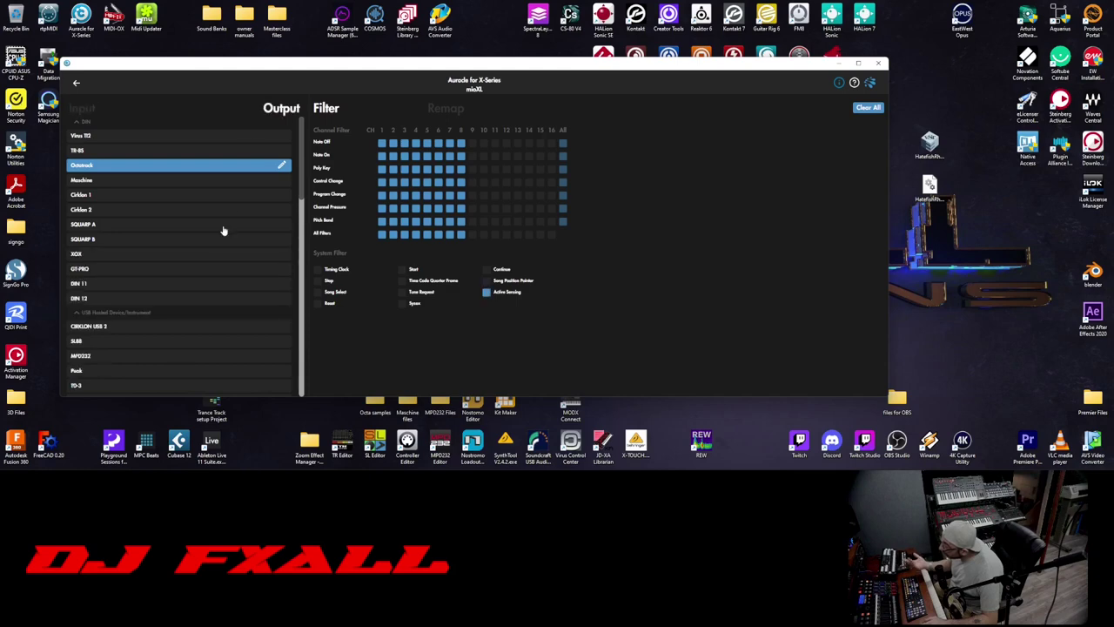
{"action": "left_click", "coordinate": [133, 138]}
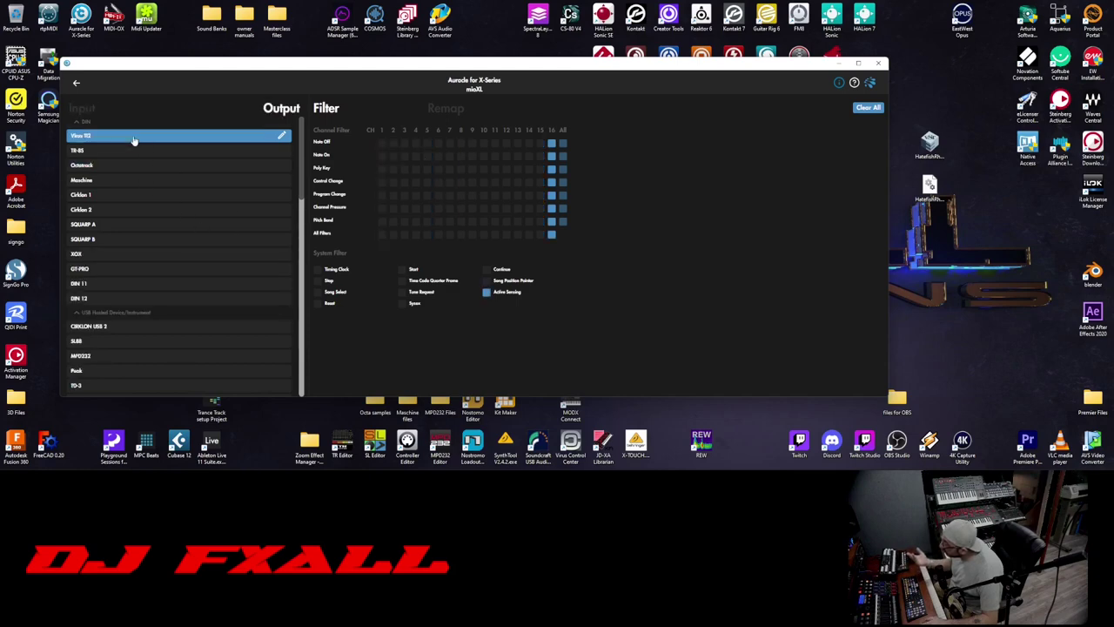
{"action": "left_click", "coordinate": [81, 112]}
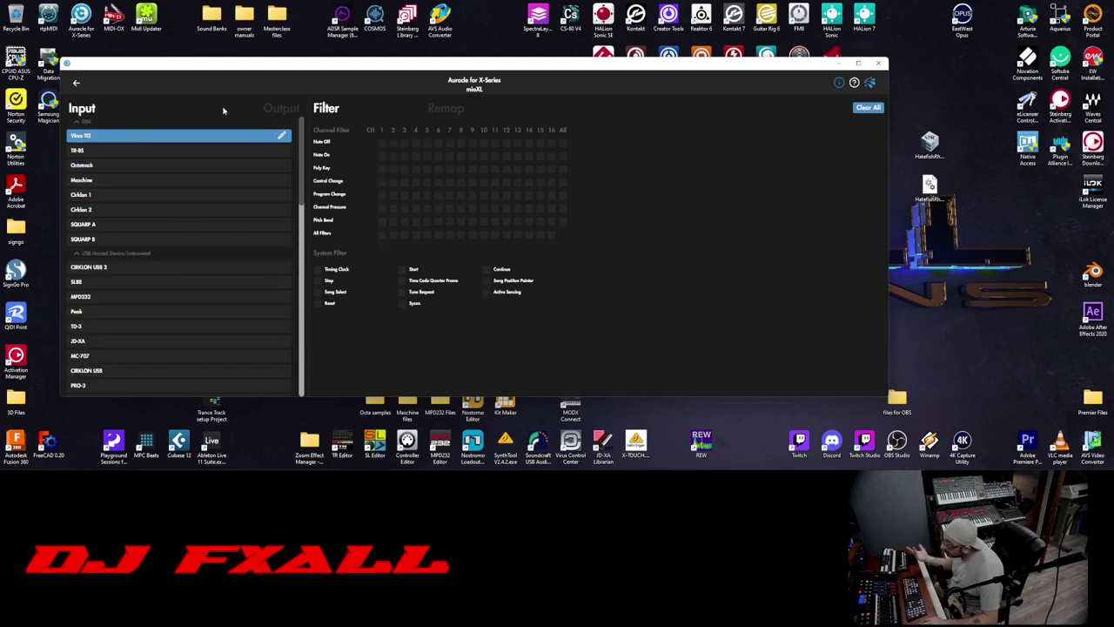
{"action": "left_click", "coordinate": [279, 113]}
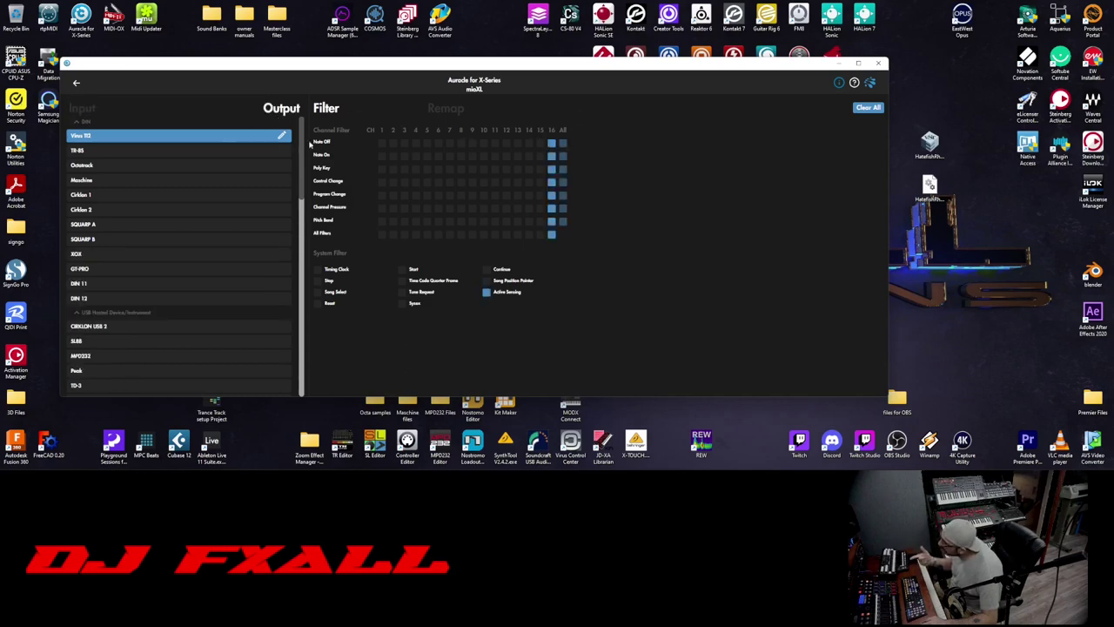
Check the TR-8S port's channel filters again, first for its input and then for its output.
{"action": "left_click", "coordinate": [81, 109]}
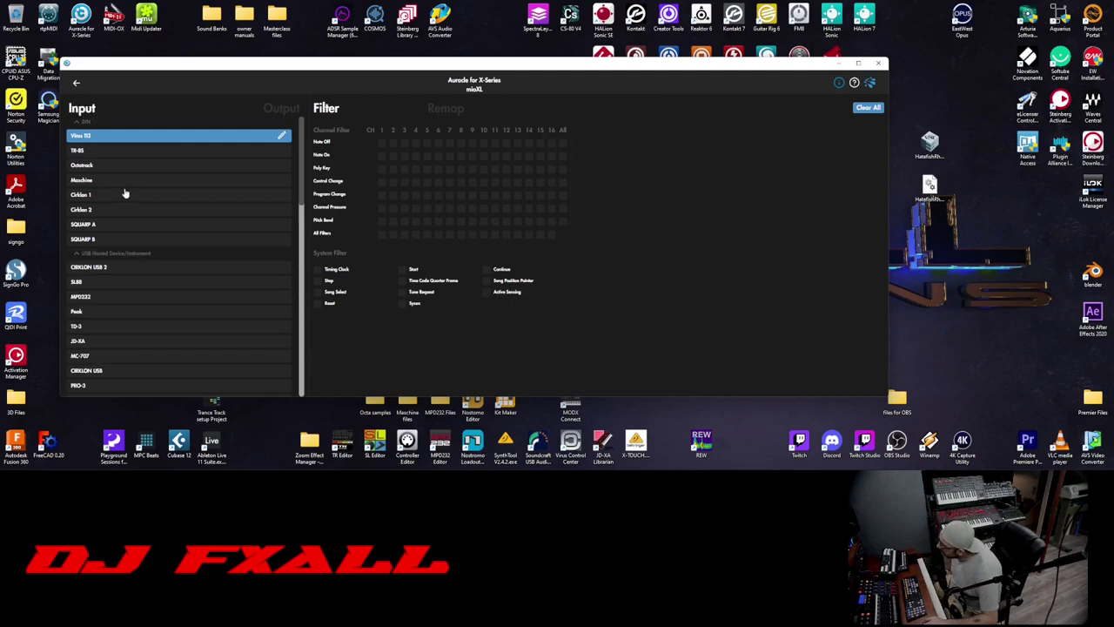
{"action": "scroll", "coordinate": [125, 196], "scroll_direction": "down", "scroll_amount": 2}
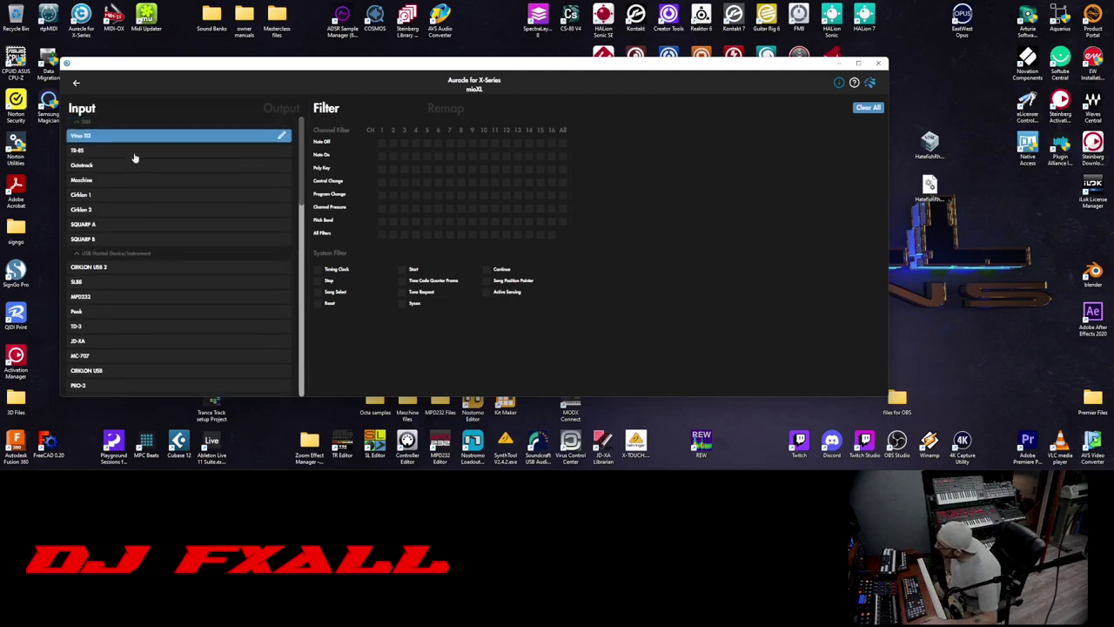
{"action": "scroll", "coordinate": [130, 164], "scroll_direction": "up", "scroll_amount": 1}
{"action": "left_click", "coordinate": [135, 157]}
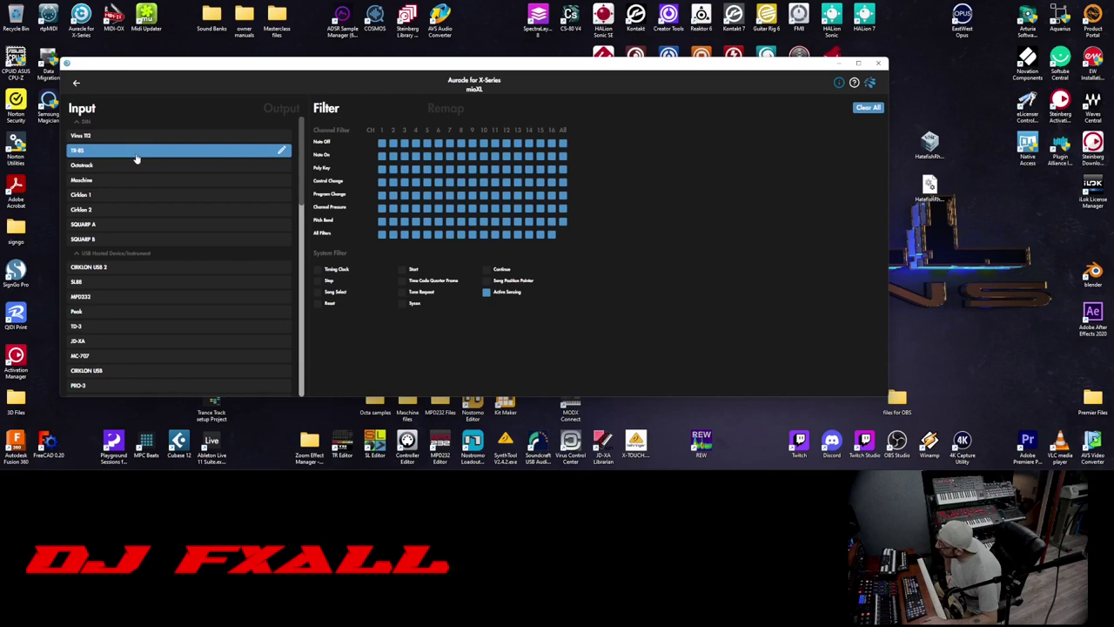
{"action": "left_click", "coordinate": [281, 108]}
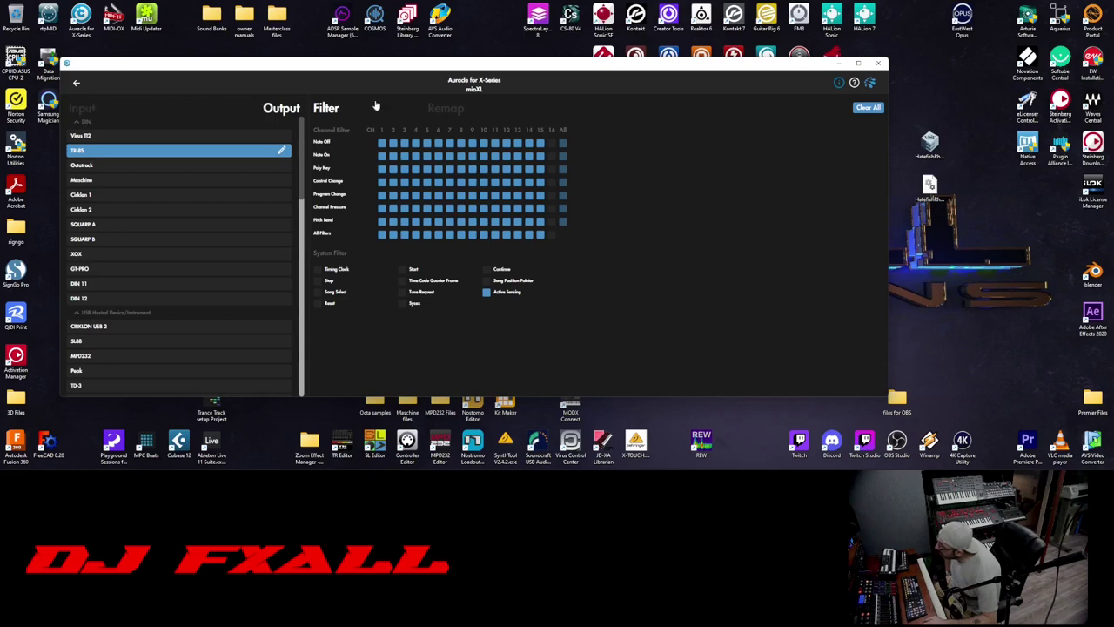
Check the TR-8S input filter again, and review the mioXL's USB host port reservations.
{"action": "left_click", "coordinate": [87, 112]}
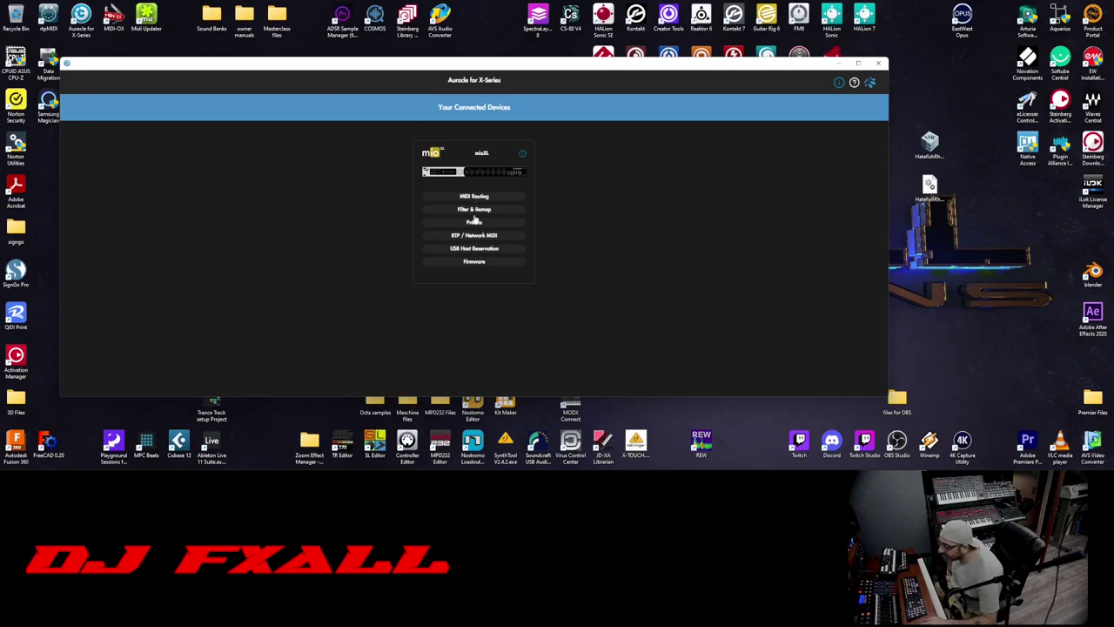
{"action": "left_click", "coordinate": [474, 248]}
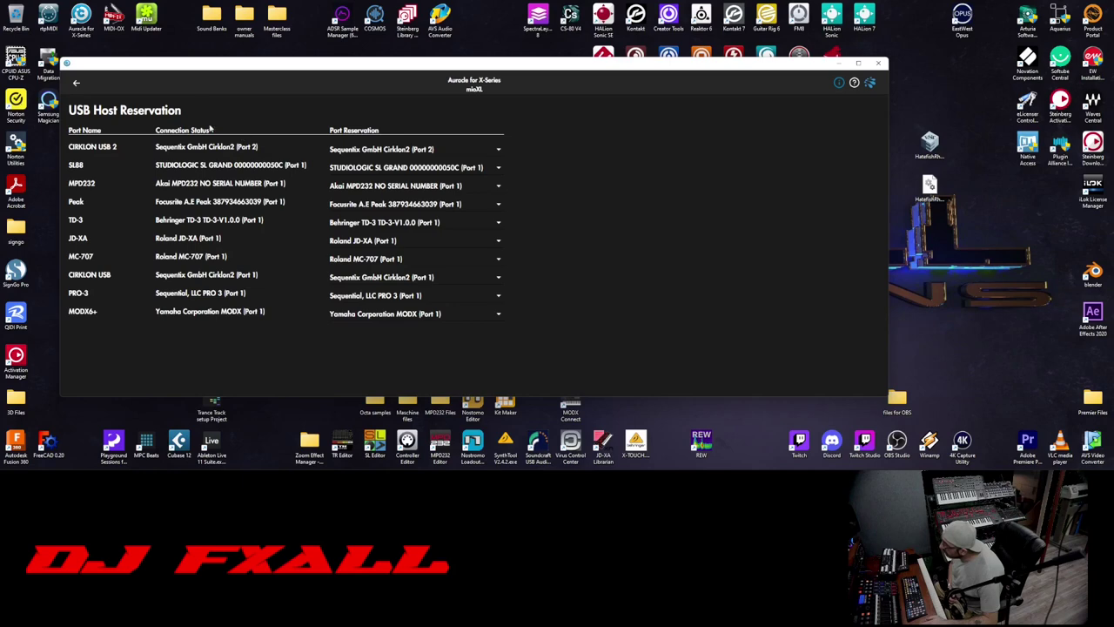
{"action": "left_click", "coordinate": [76, 87]}
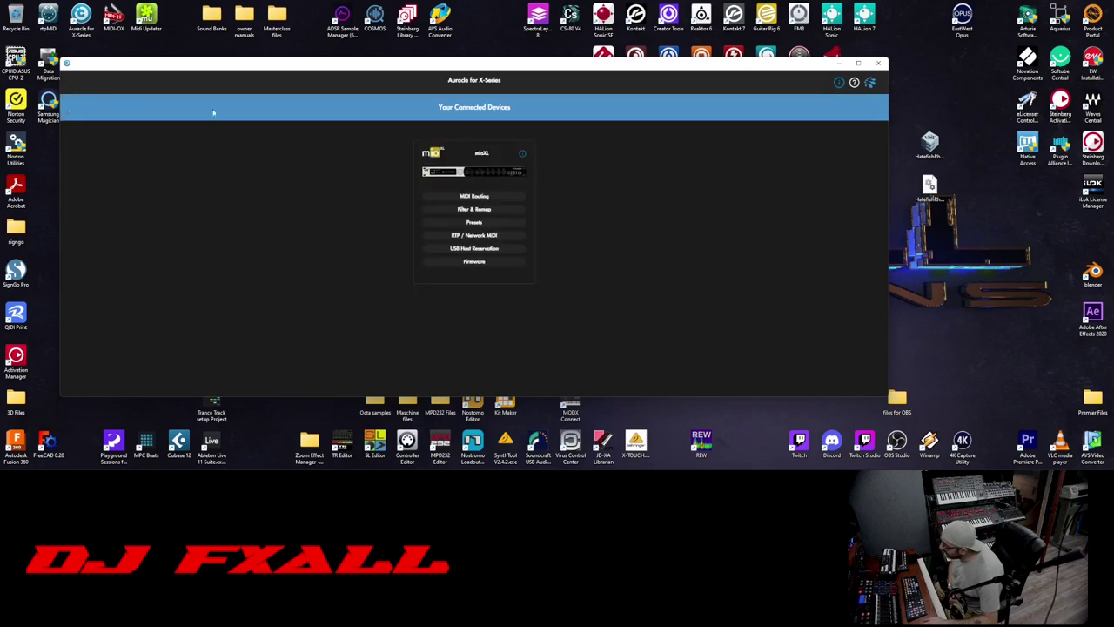
Review the MIDI routing destinations of the USB-hosted source CIRKLON USB, and close Auracle.
{"action": "left_click", "coordinate": [483, 196]}
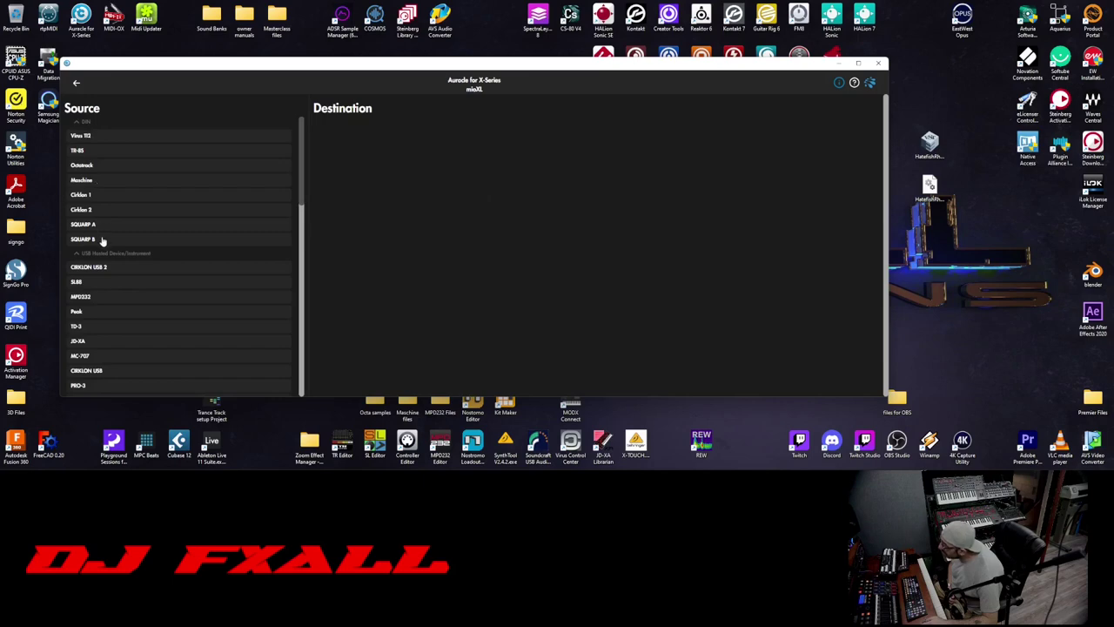
{"action": "scroll", "coordinate": [101, 239], "scroll_direction": "down", "scroll_amount": 1}
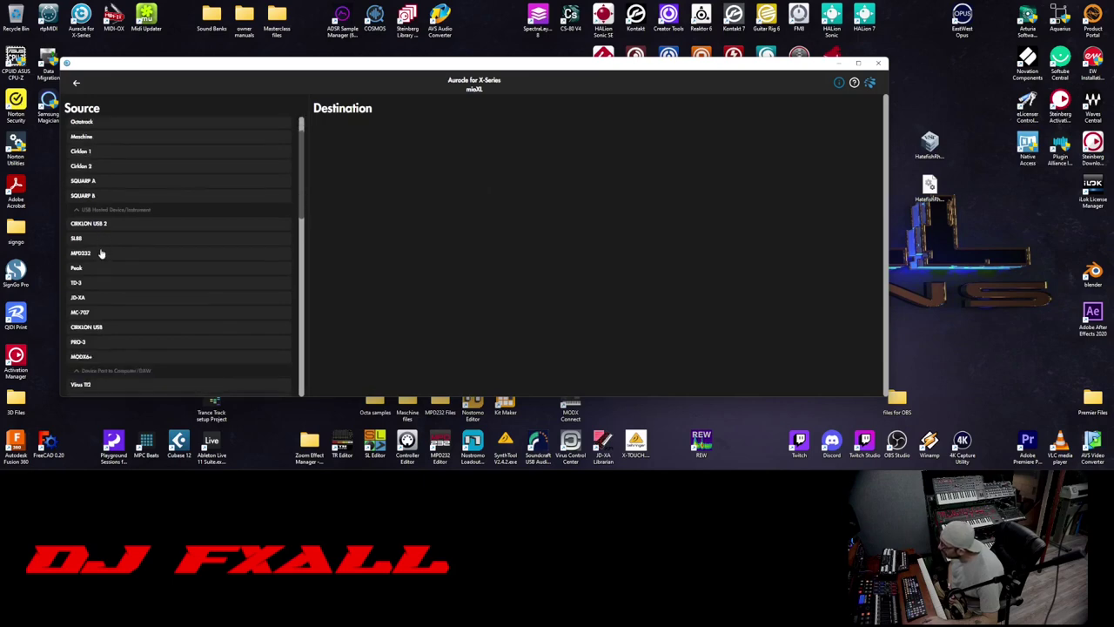
{"action": "left_click", "coordinate": [93, 327]}
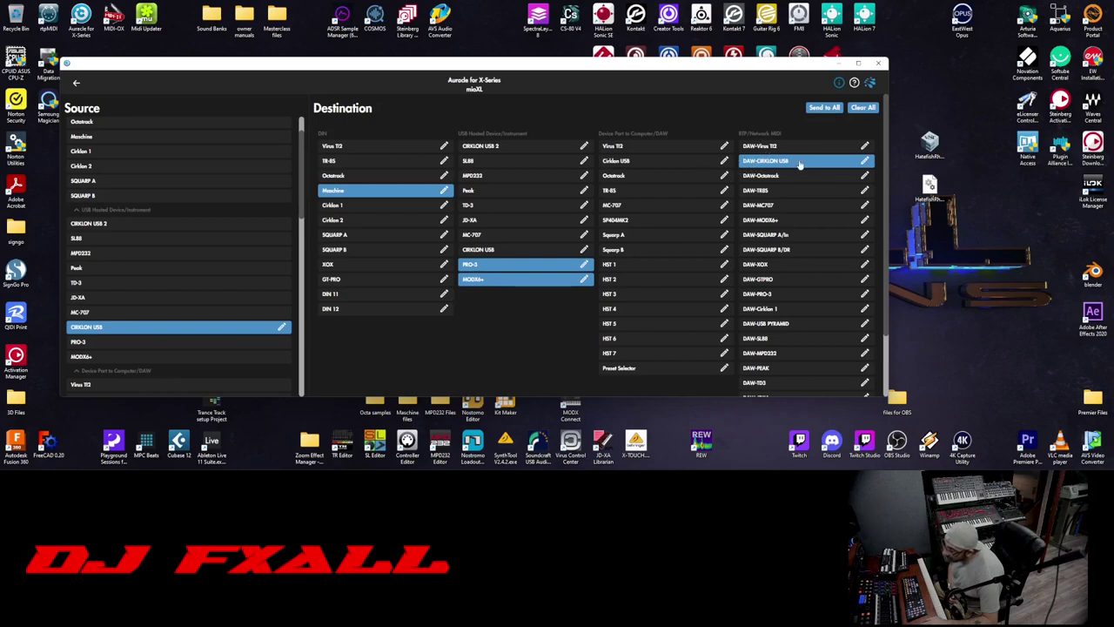
{"action": "left_click", "coordinate": [878, 64]}
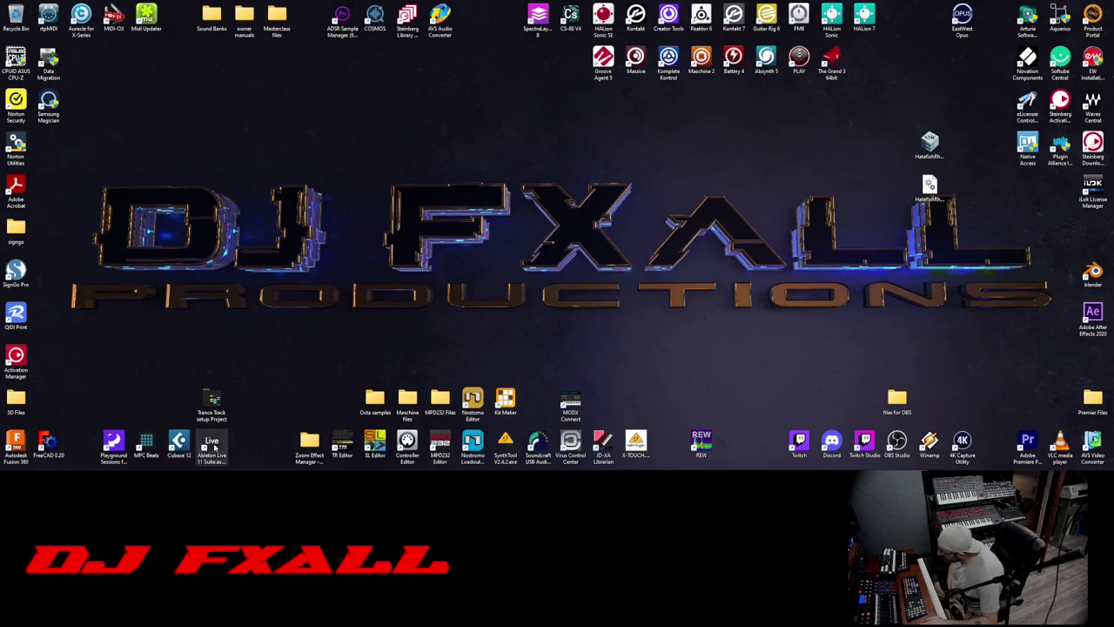
Launch Cubase 12 with the current program preferences and load the first recent project, answering its backup prompts.
{"action": "double_click", "coordinate": [180, 443]}
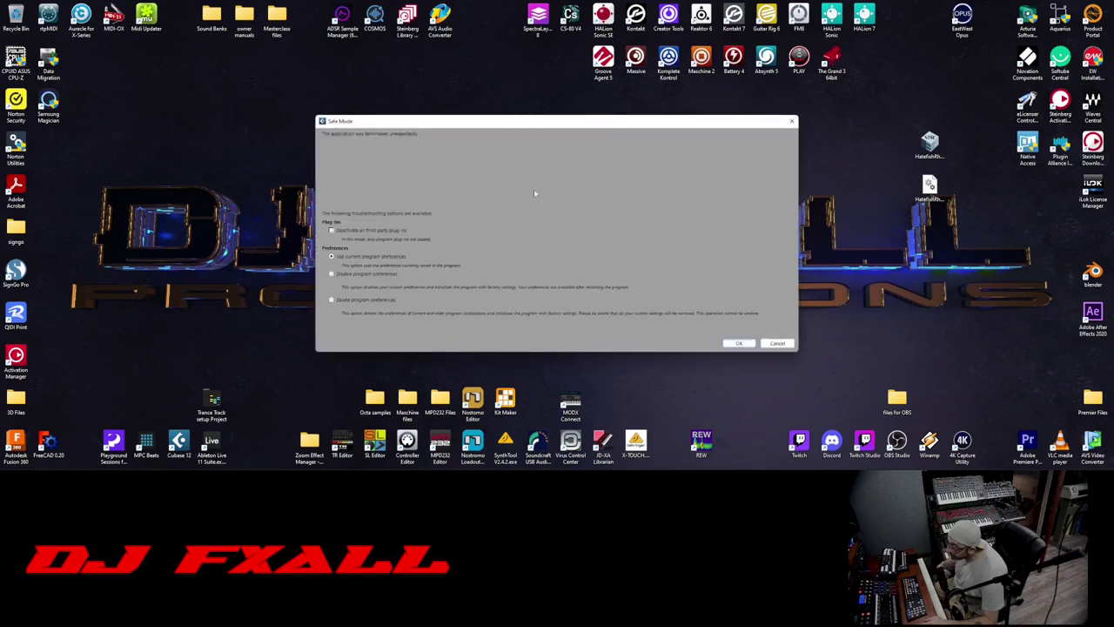
{"action": "left_click", "coordinate": [747, 343]}
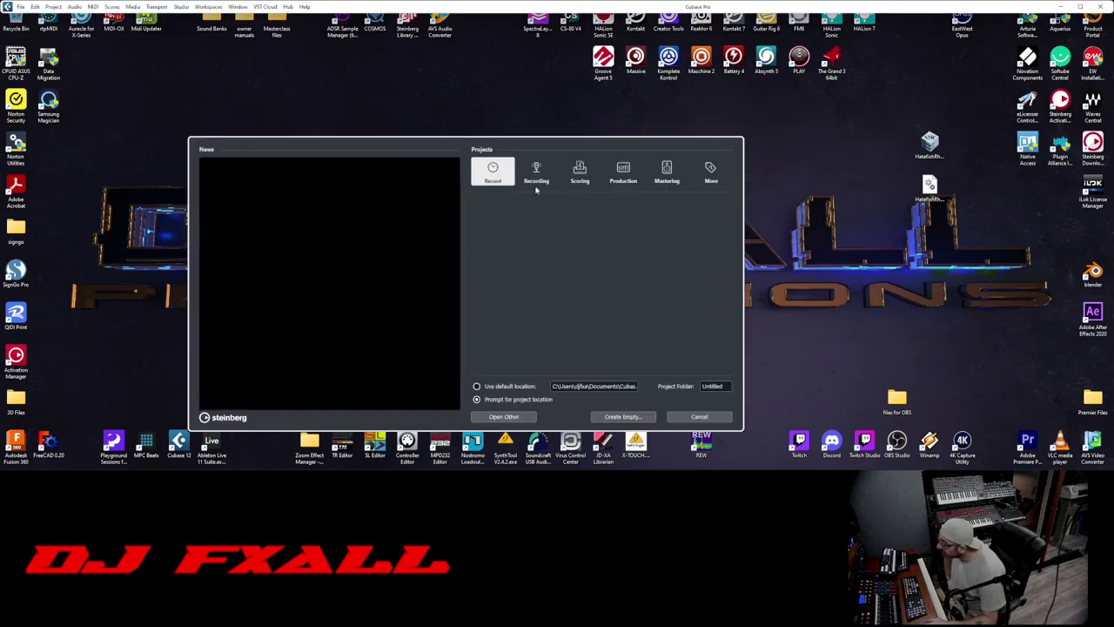
{"action": "left_click", "coordinate": [511, 215]}
{"action": "double_click", "coordinate": [512, 215]}
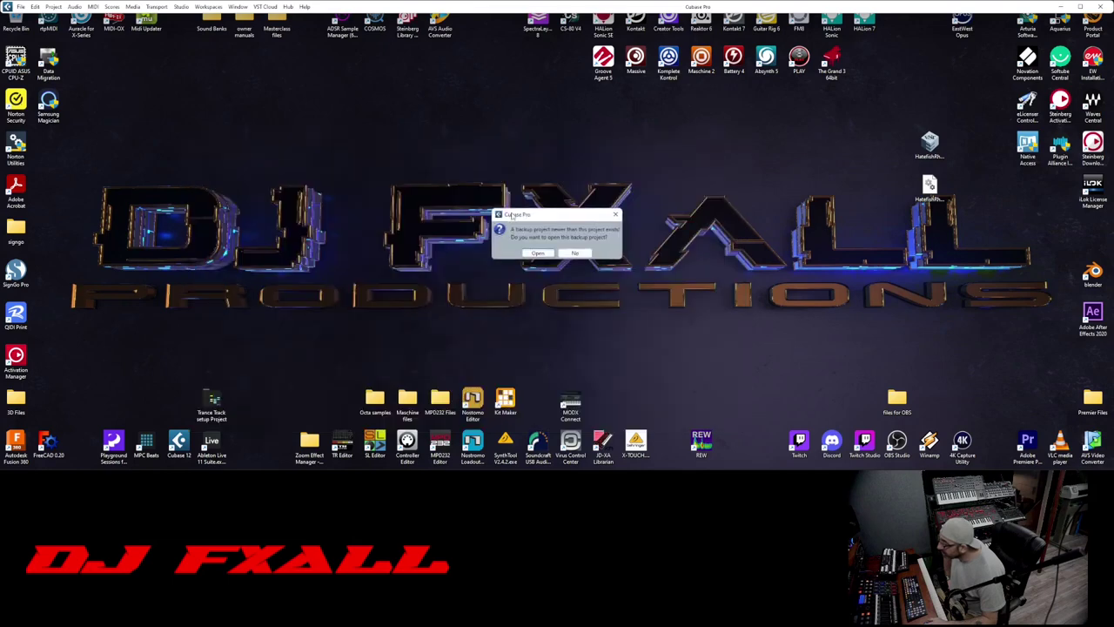
{"action": "left_click", "coordinate": [540, 253]}
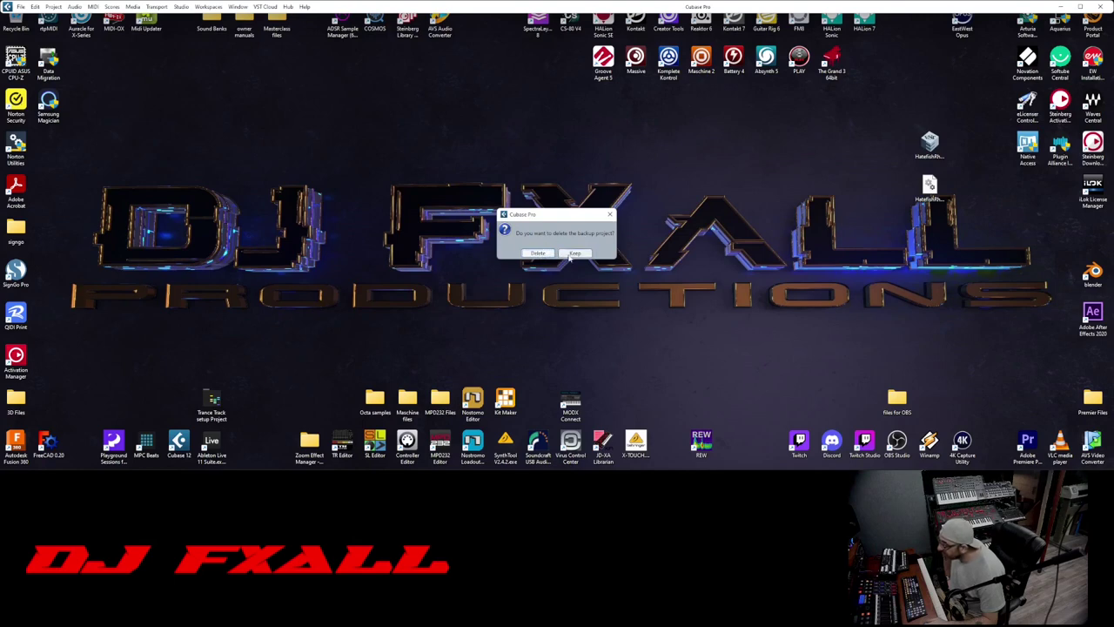
{"action": "left_click", "coordinate": [547, 253]}
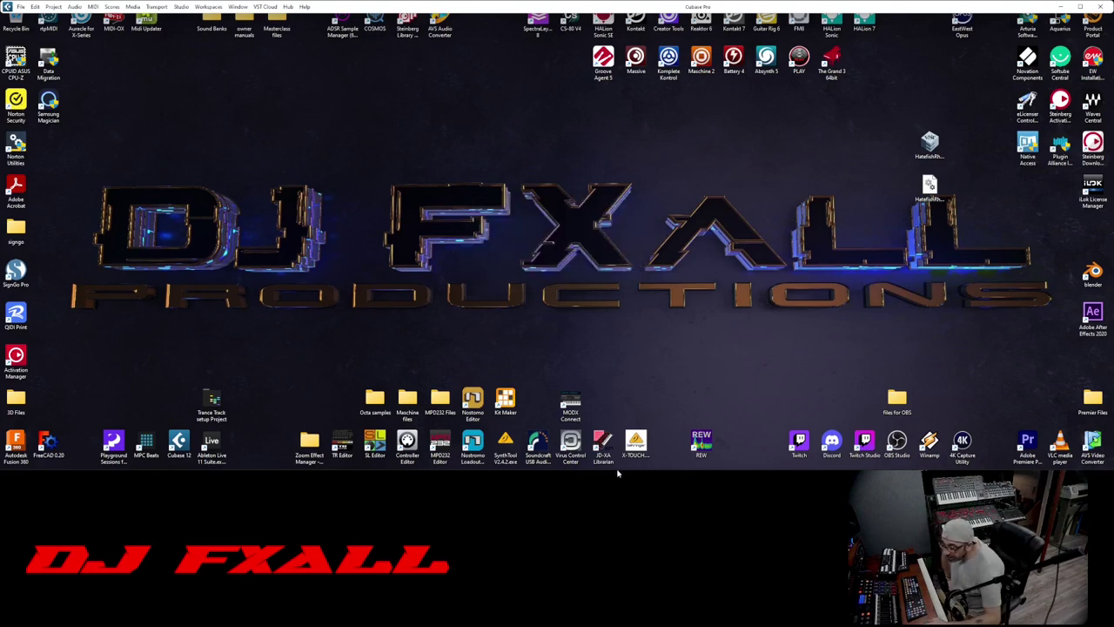
{"action": "mouse_move", "coordinate": [648, 472]}
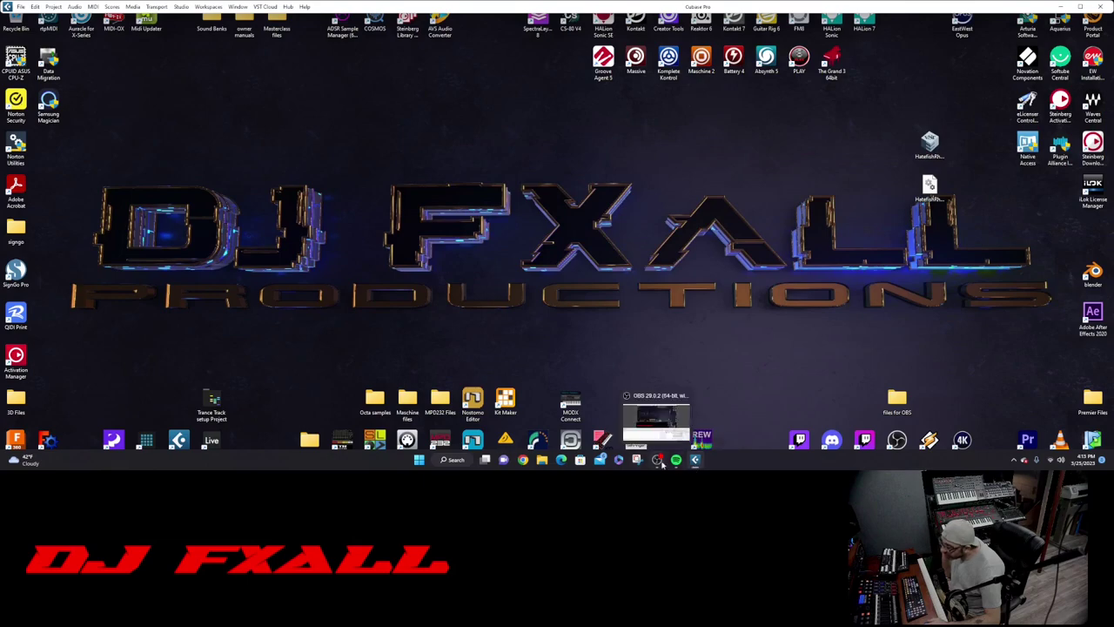
{"action": "left_click", "coordinate": [694, 460]}
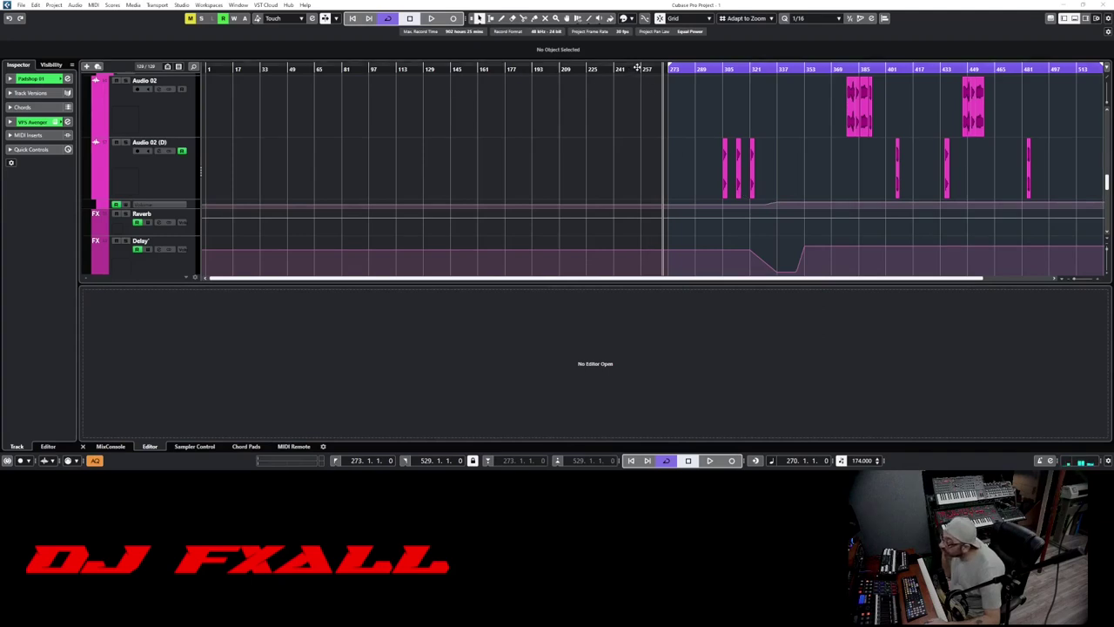
Return the project cursor to the start of the project and play it back briefly.
{"action": "left_click", "coordinate": [676, 69]}
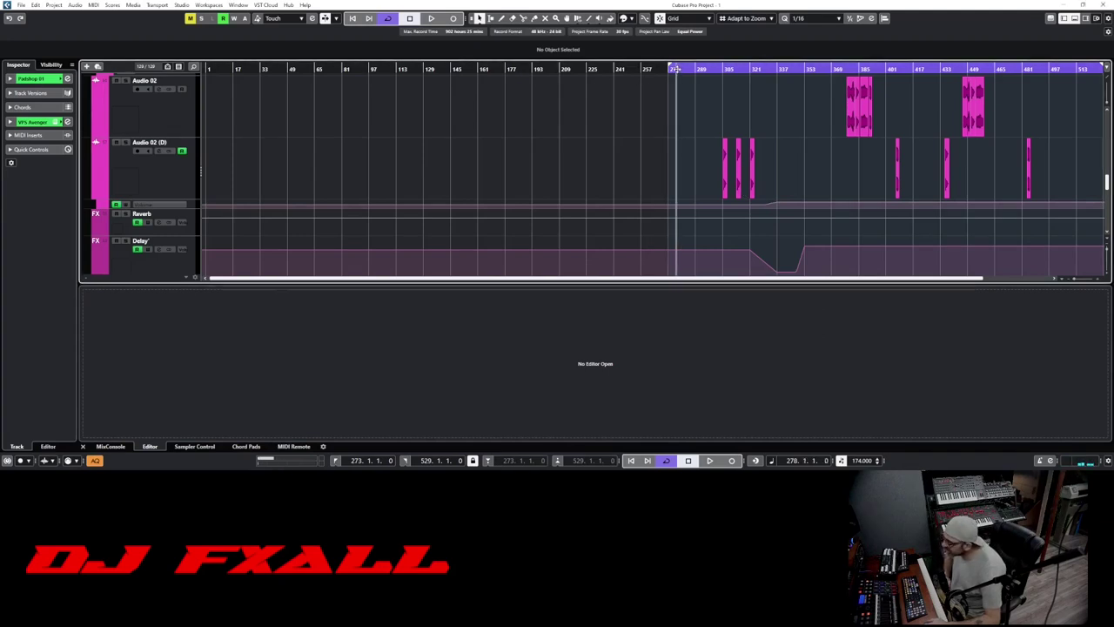
{"action": "key", "text": "Home"}
{"action": "key", "text": "space"}
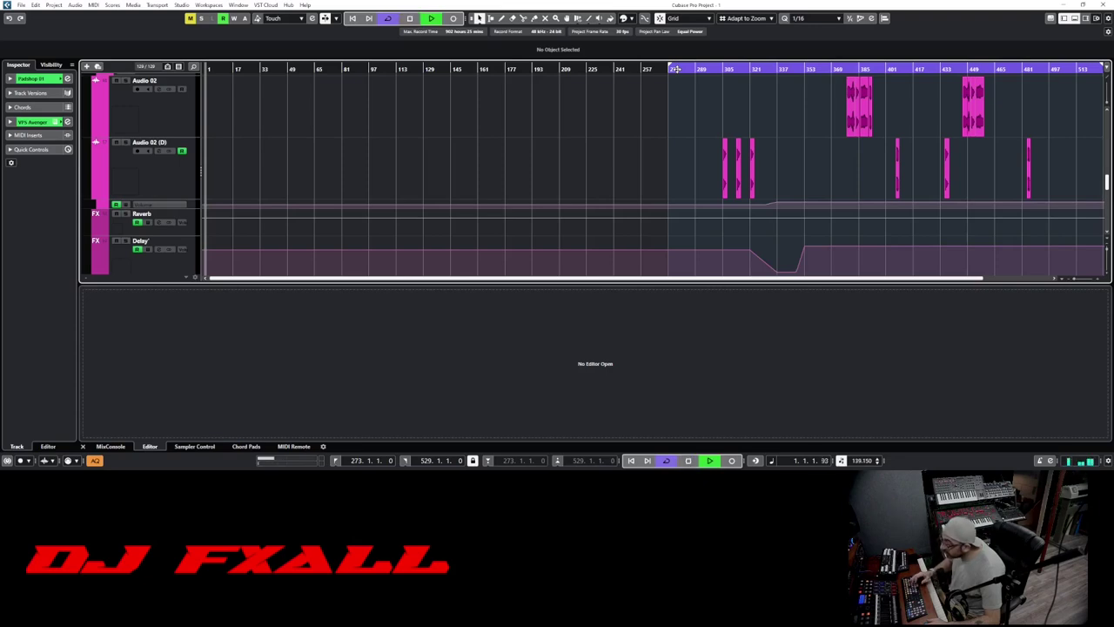
{"action": "key", "text": "space"}
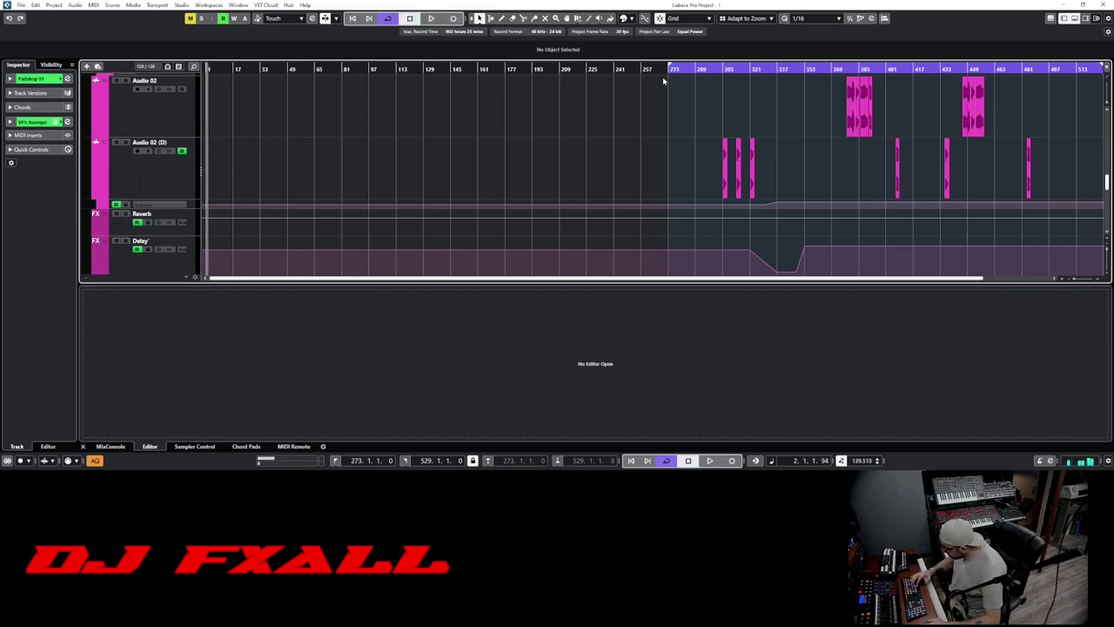
Look through the project's melody, pad, bass and drum tracks up to the reference and group tracks.
{"action": "scroll", "coordinate": [525, 122], "scroll_direction": "down", "scroll_amount": 5}
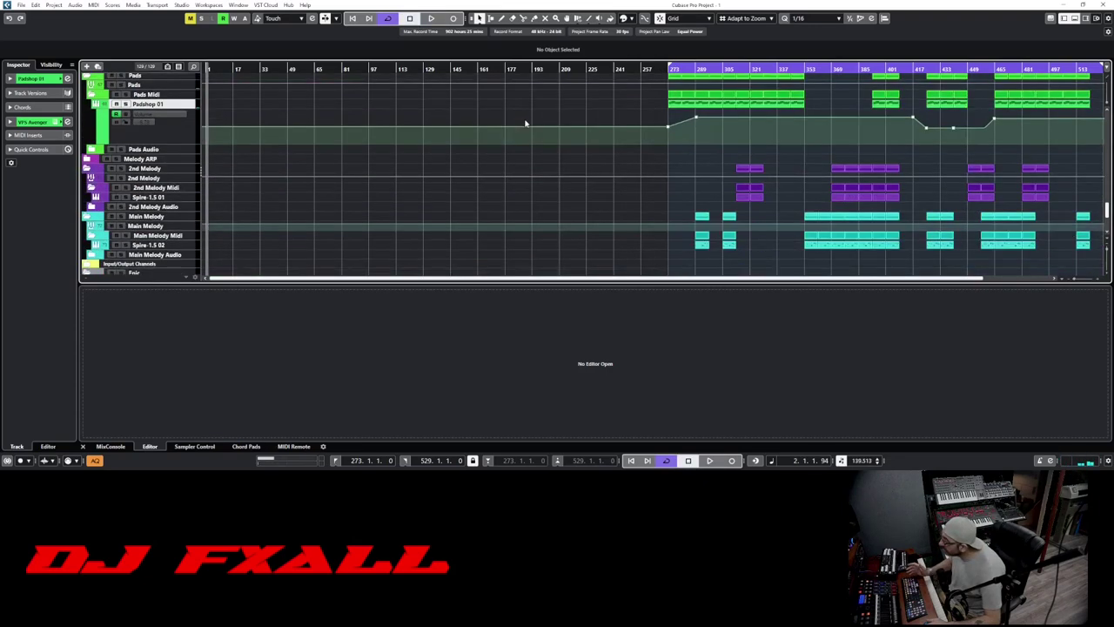
{"action": "scroll", "coordinate": [525, 122], "scroll_direction": "up", "scroll_amount": 4}
{"action": "scroll", "coordinate": [397, 174], "scroll_direction": "down", "scroll_amount": 3}
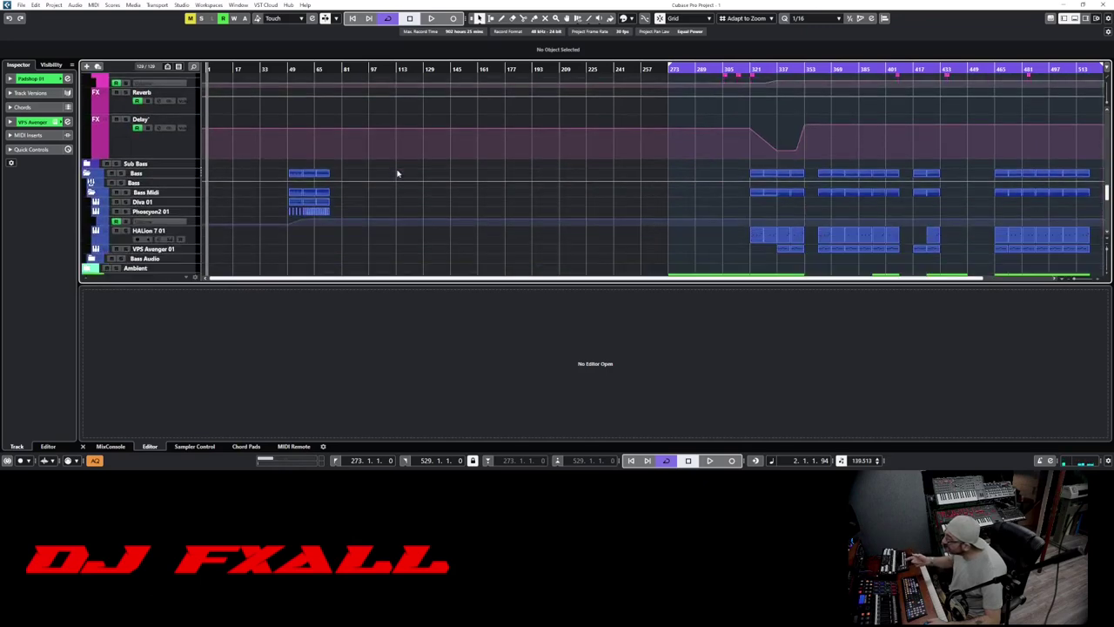
{"action": "scroll", "coordinate": [307, 233], "scroll_direction": "up", "scroll_amount": 8}
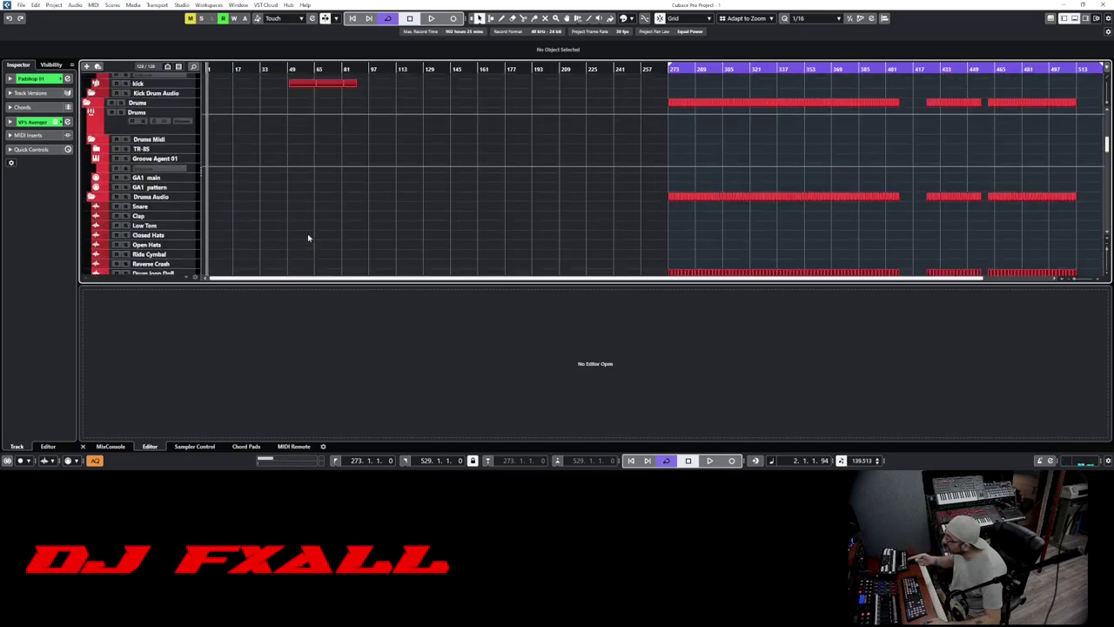
{"action": "scroll", "coordinate": [308, 233], "scroll_direction": "down", "scroll_amount": 3}
{"action": "left_click_drag", "start_coordinate": [273, 68], "coordinate": [148, 139]}
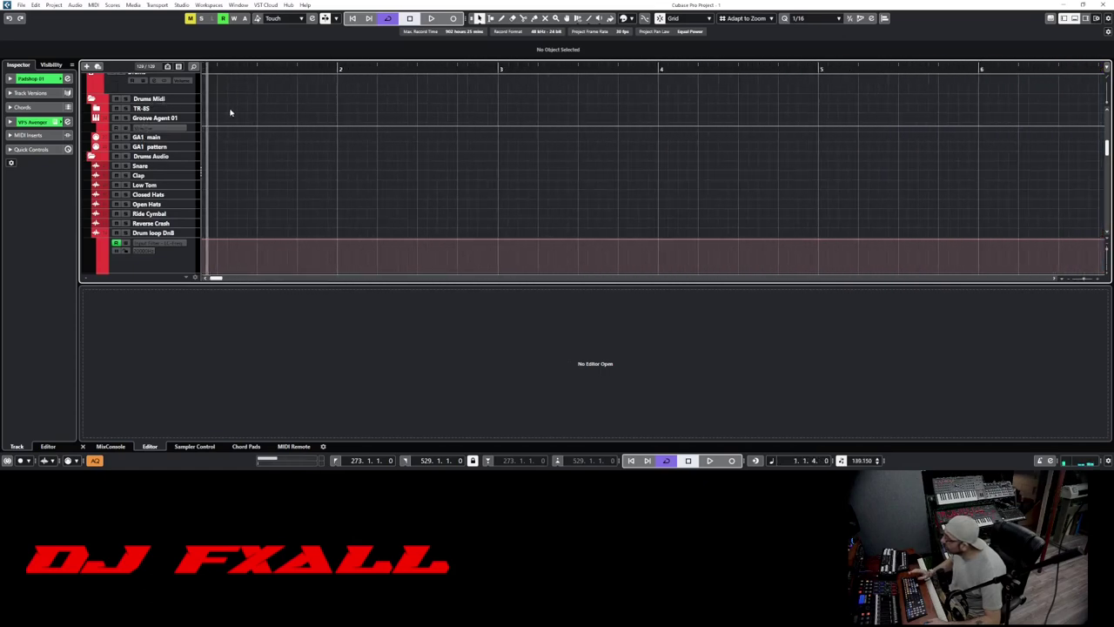
{"action": "scroll", "coordinate": [231, 112], "scroll_direction": "down", "scroll_amount": 5}
{"action": "scroll", "coordinate": [231, 112], "scroll_direction": "up", "scroll_amount": 10}
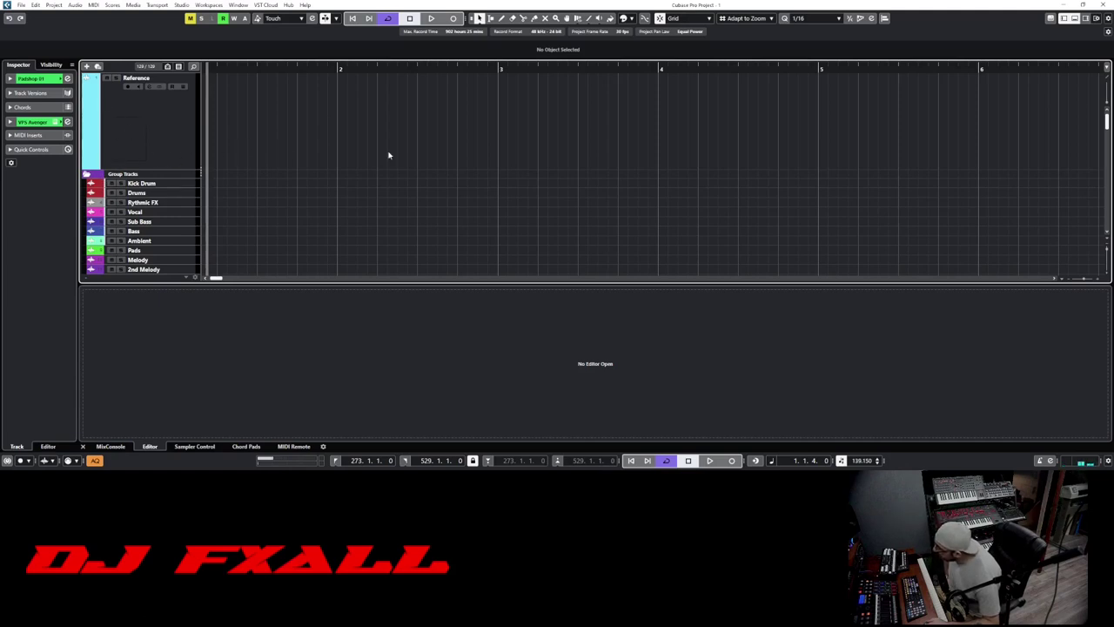
Set the pre-gain of the Summing group channel to 6.0 dB and close its channel settings.
{"action": "scroll", "coordinate": [306, 135], "scroll_direction": "down", "scroll_amount": 3}
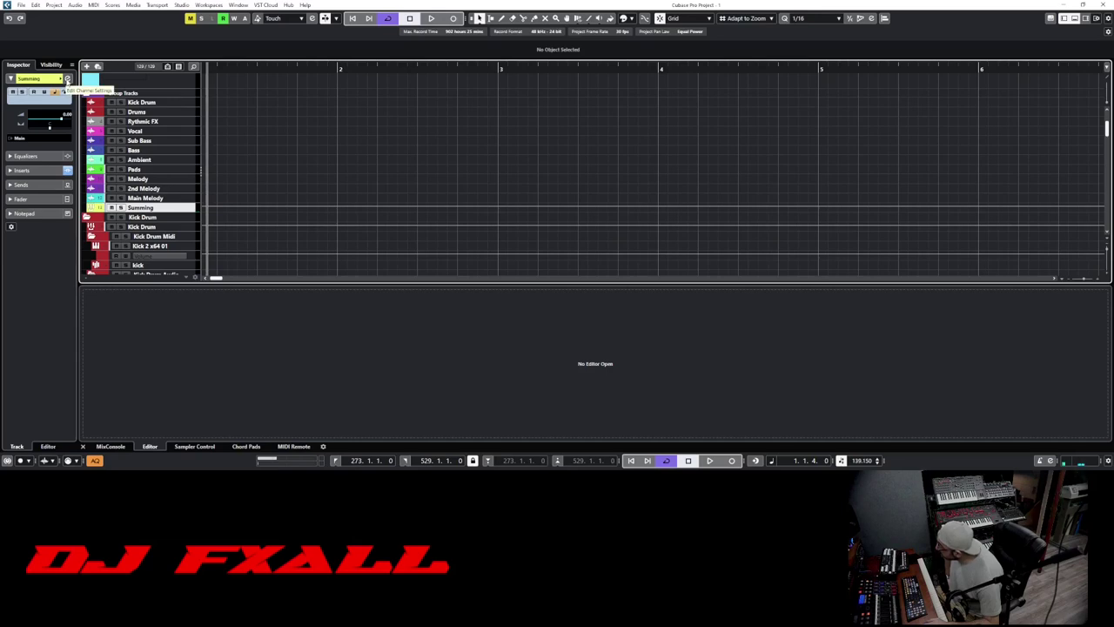
{"action": "left_click", "coordinate": [67, 79]}
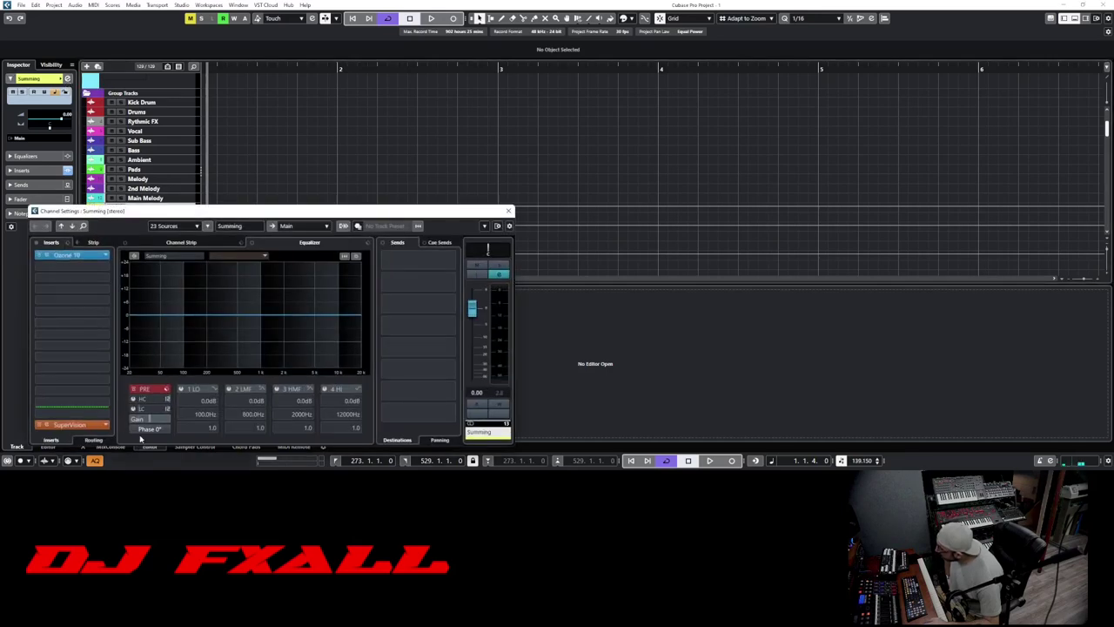
{"action": "mouse_move", "coordinate": [150, 424]}
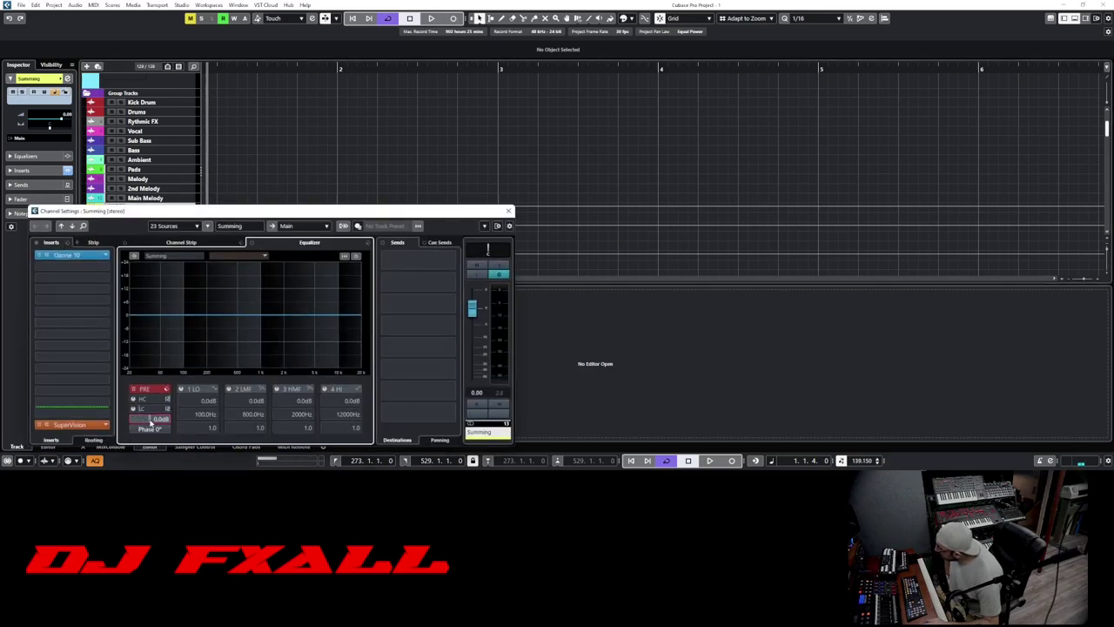
{"action": "double_click", "coordinate": [157, 420]}
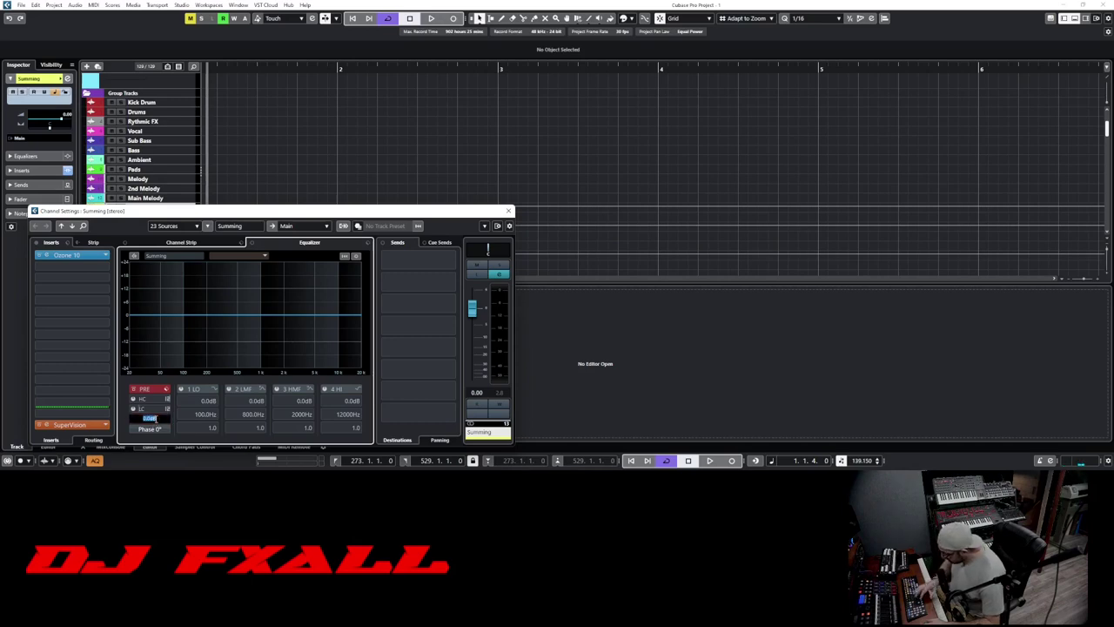
{"action": "key", "text": "Return"}
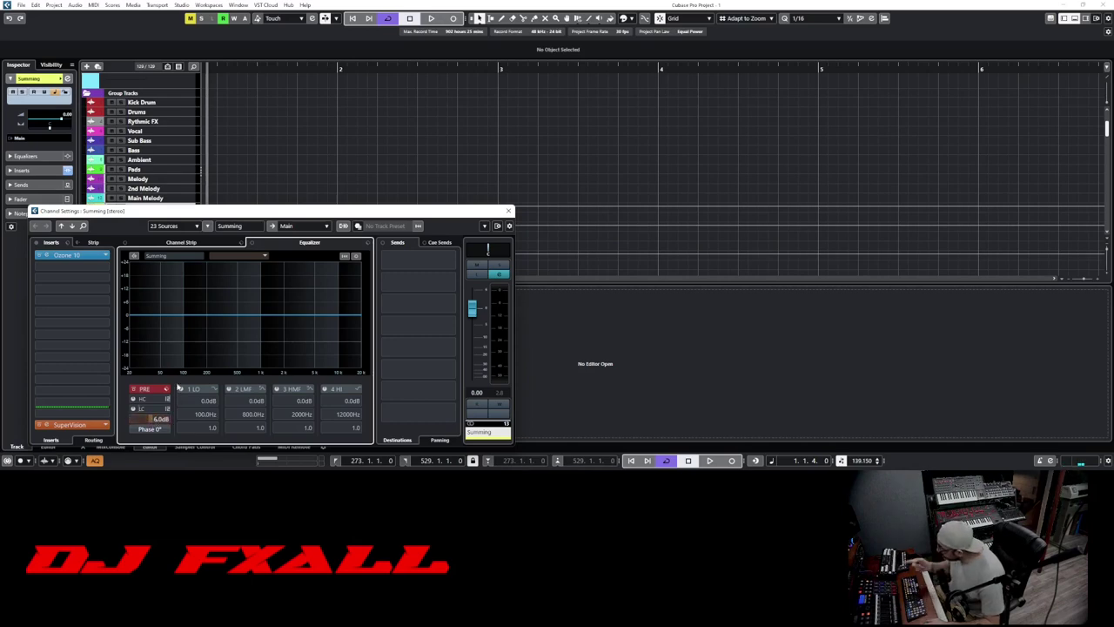
{"action": "mouse_move", "coordinate": [151, 422]}
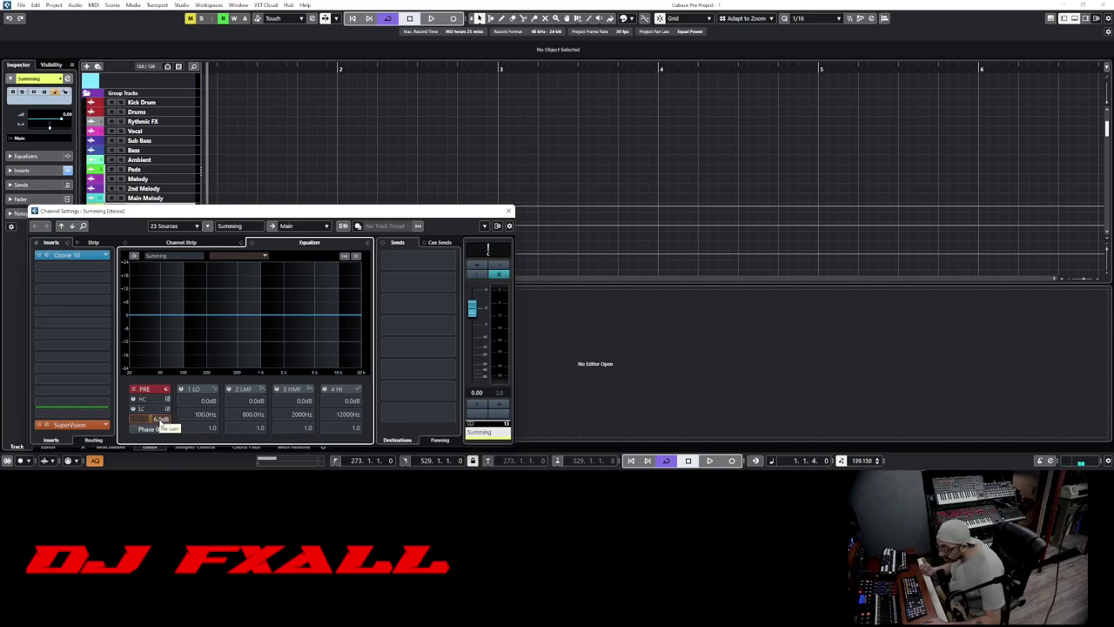
{"action": "left_click", "coordinate": [509, 211]}
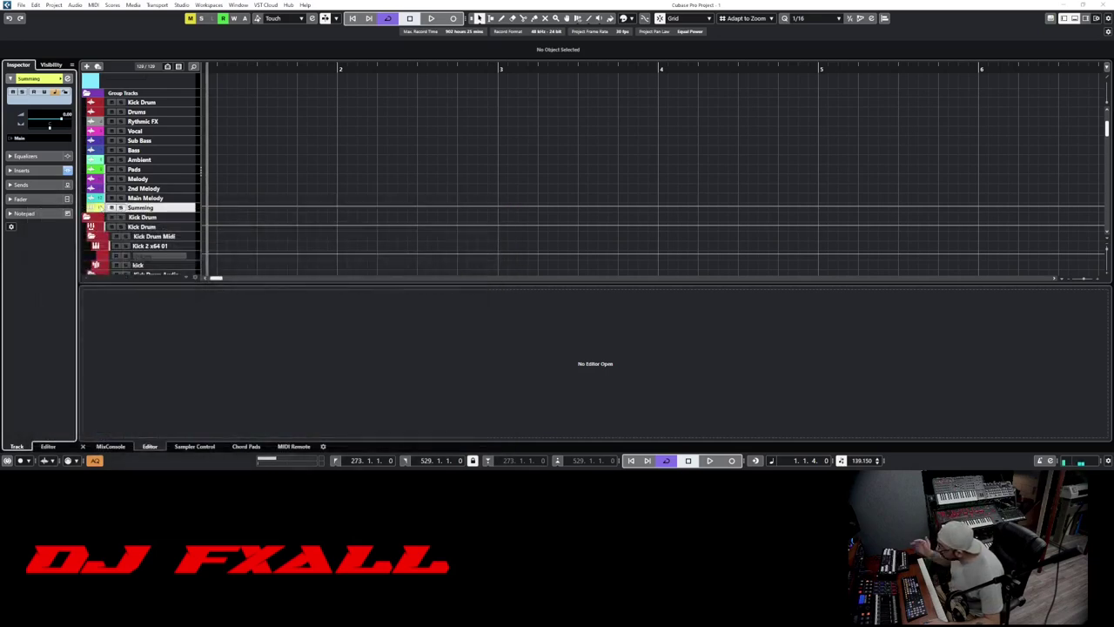
Examine the kick, drum, vocal and bass tracks, ending with the bass MIDI parts around bars 49 to 73.
{"action": "scroll", "coordinate": [143, 174], "scroll_direction": "down", "scroll_amount": 5}
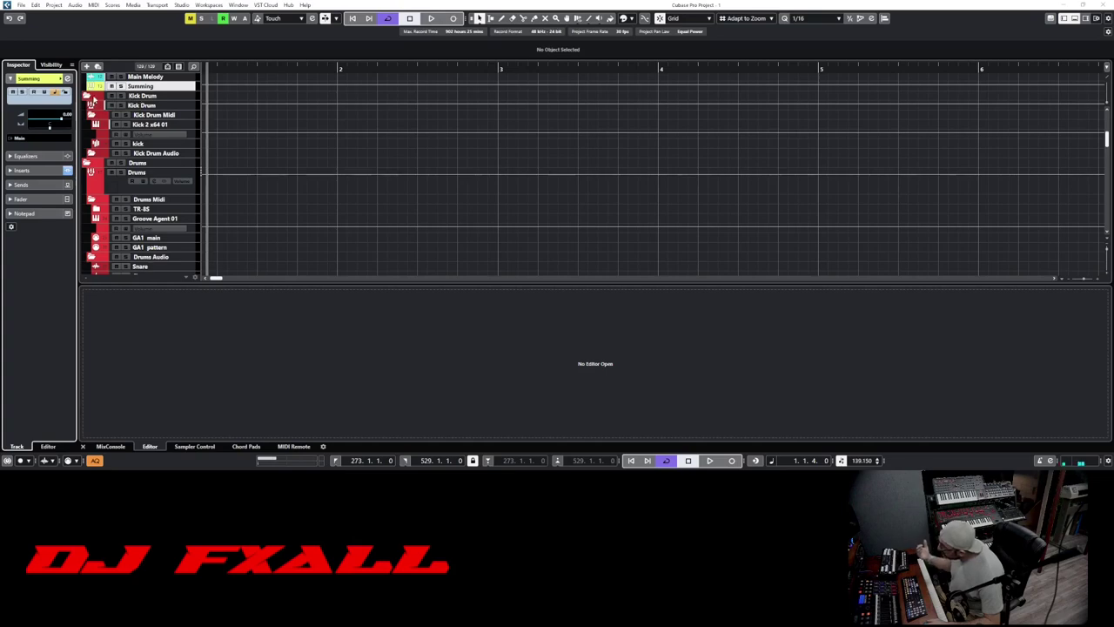
{"action": "scroll", "coordinate": [104, 98], "scroll_direction": "down", "scroll_amount": 3}
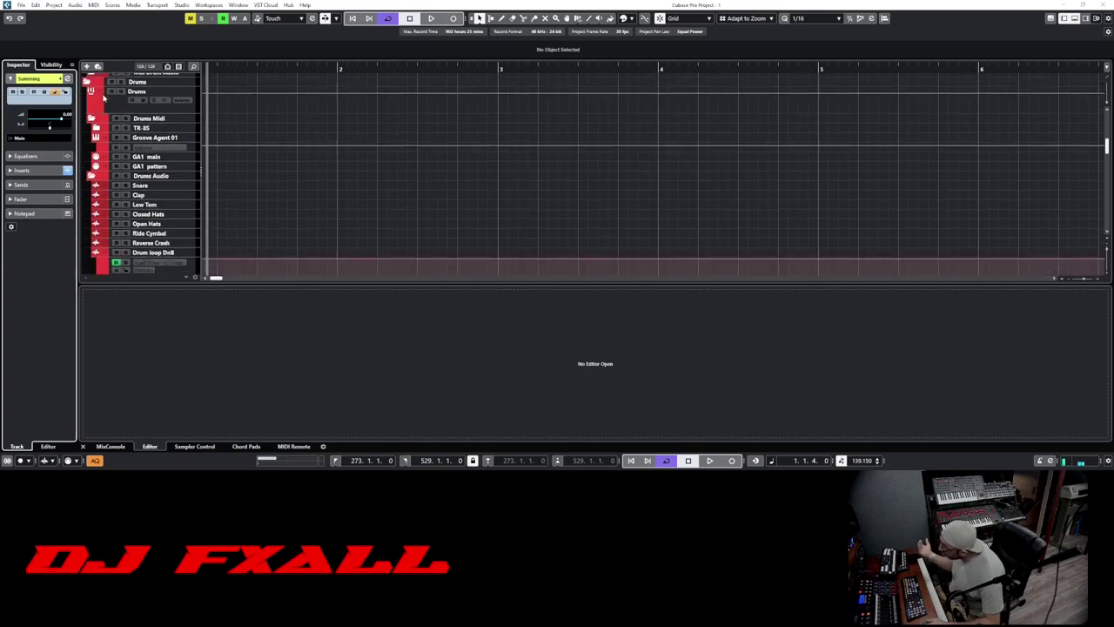
{"action": "scroll", "coordinate": [95, 89], "scroll_direction": "down", "scroll_amount": 10}
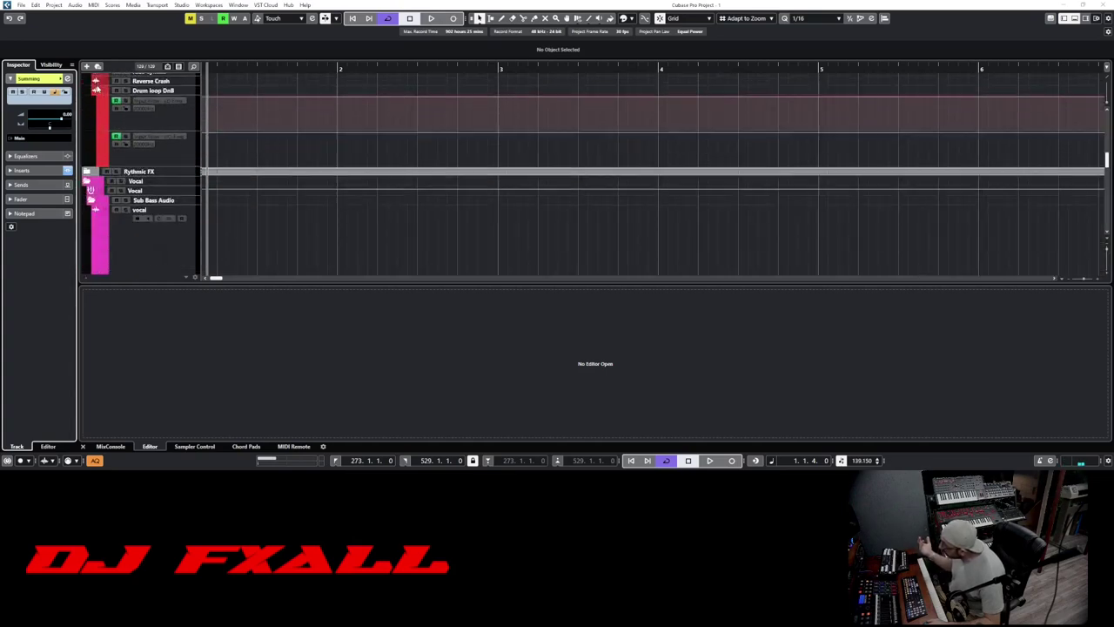
{"action": "scroll", "coordinate": [98, 90], "scroll_direction": "down", "scroll_amount": 2}
{"action": "scroll", "coordinate": [99, 90], "scroll_direction": "up", "scroll_amount": 2}
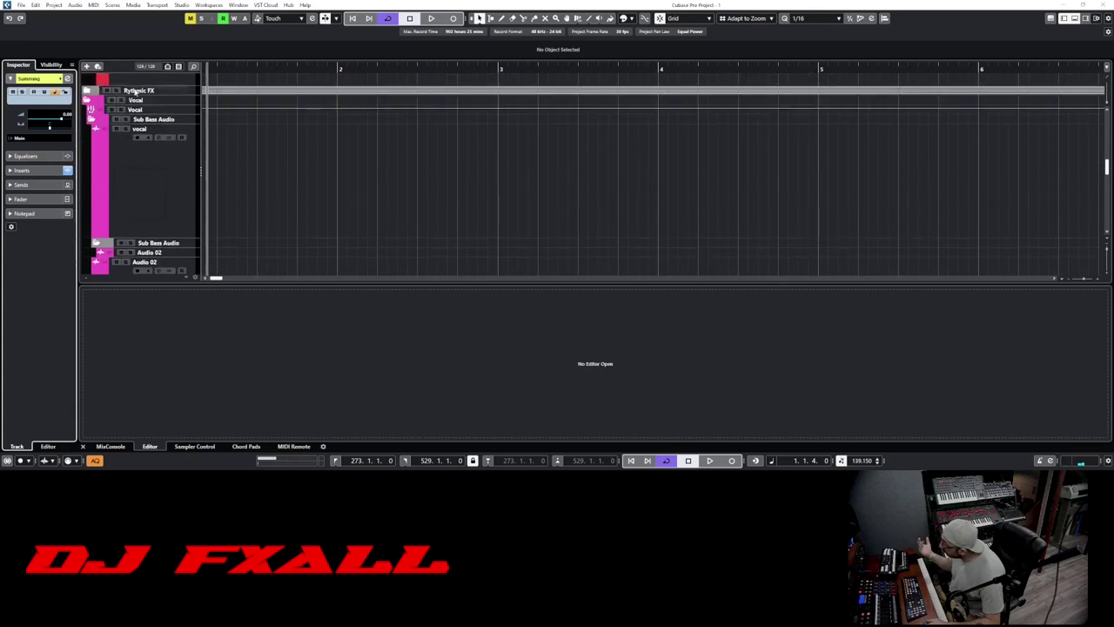
{"action": "scroll", "coordinate": [97, 141], "scroll_direction": "down", "scroll_amount": 5}
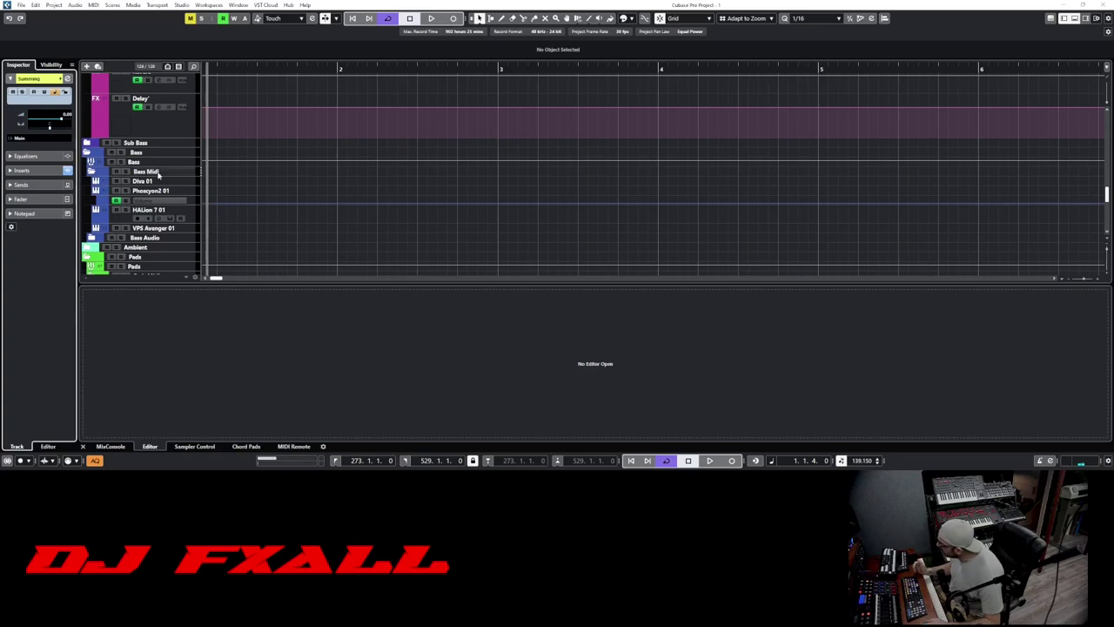
{"action": "left_click_drag", "start_coordinate": [612, 68], "coordinate": [609, 46]}
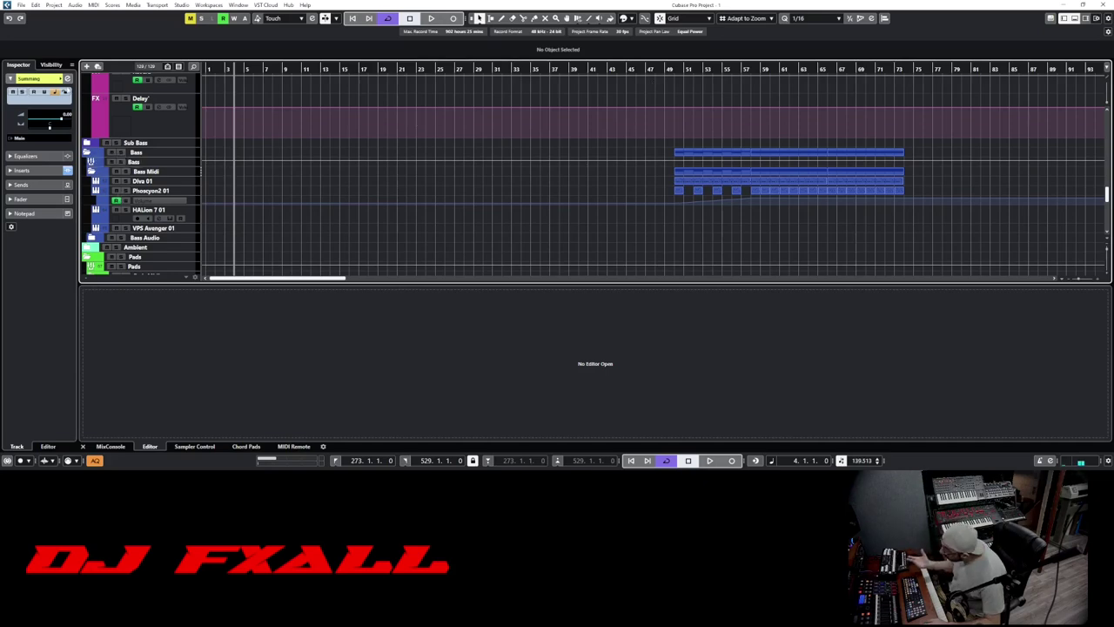
Expand the Mashine folder and look through its tracks, then go back to the bass tracks.
{"action": "scroll", "coordinate": [93, 199], "scroll_direction": "down", "scroll_amount": 5}
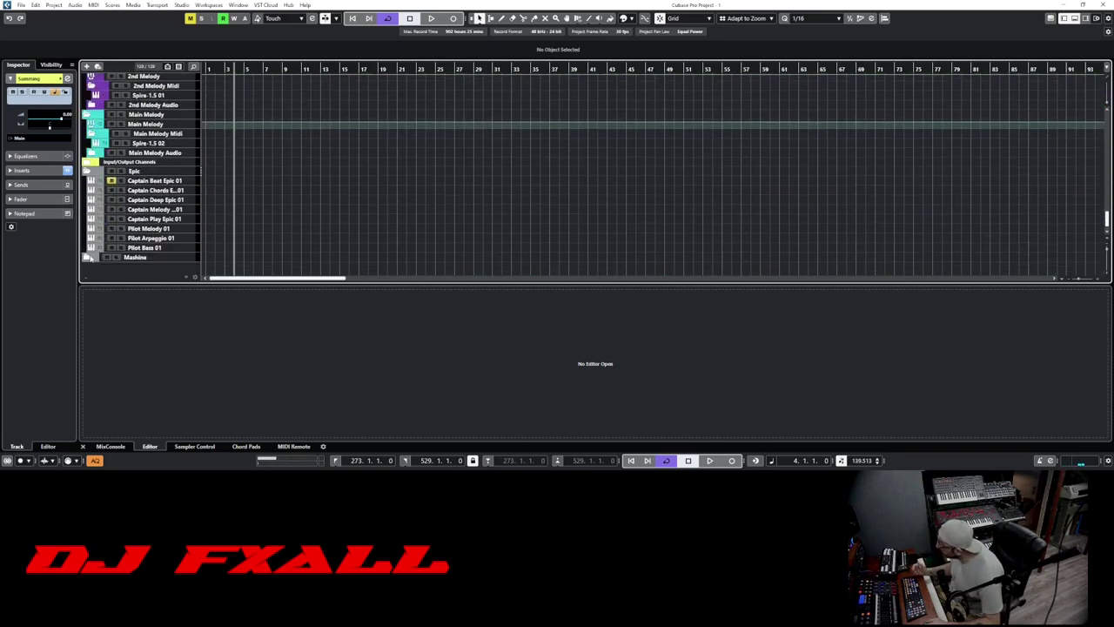
{"action": "left_click", "coordinate": [88, 257]}
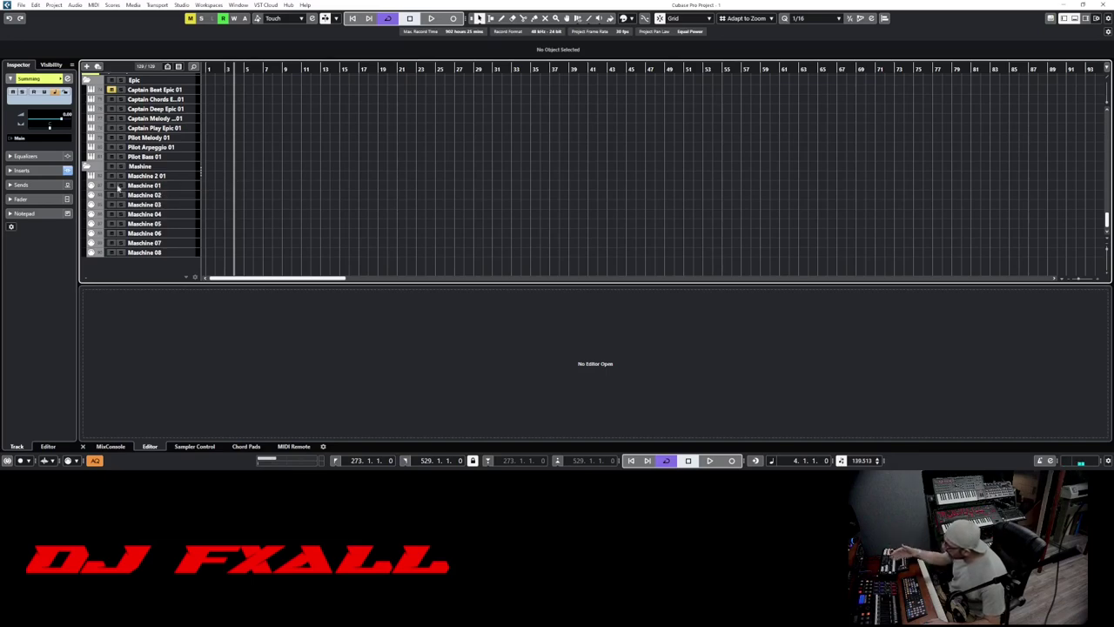
{"action": "scroll", "coordinate": [122, 169], "scroll_direction": "up", "scroll_amount": 10}
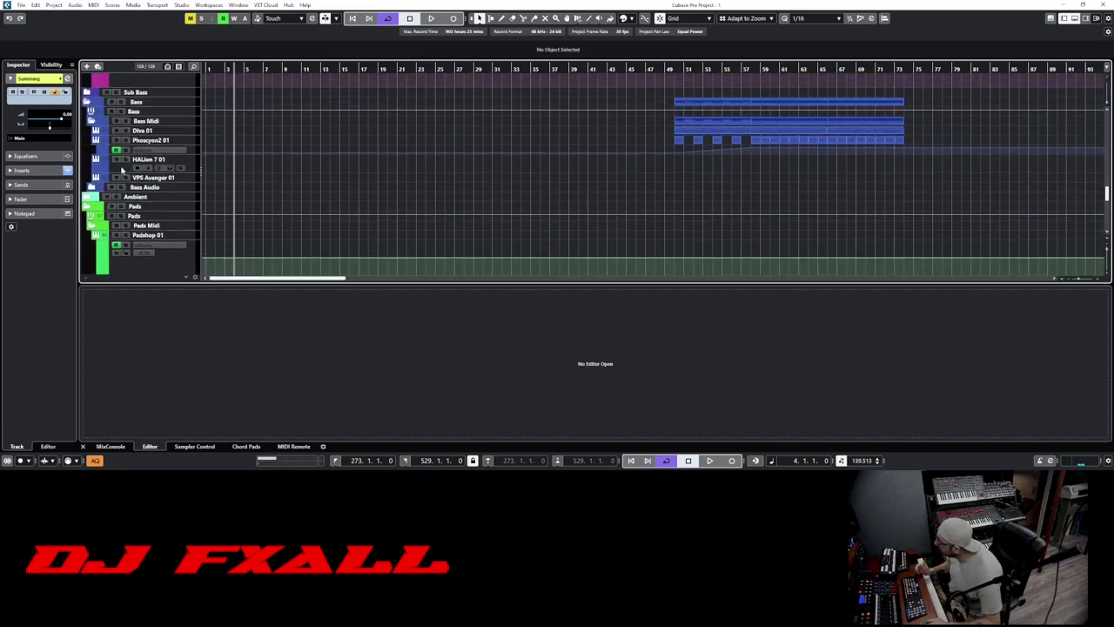
{"action": "scroll", "coordinate": [122, 170], "scroll_direction": "up", "scroll_amount": 3}
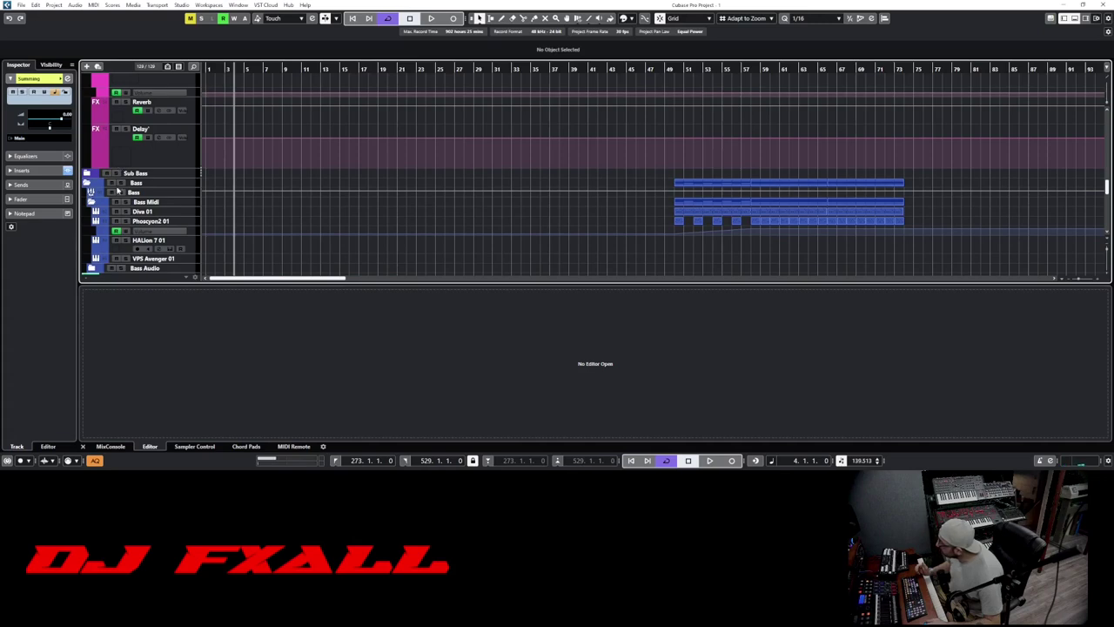
{"action": "scroll", "coordinate": [103, 252], "scroll_direction": "down", "scroll_amount": 3}
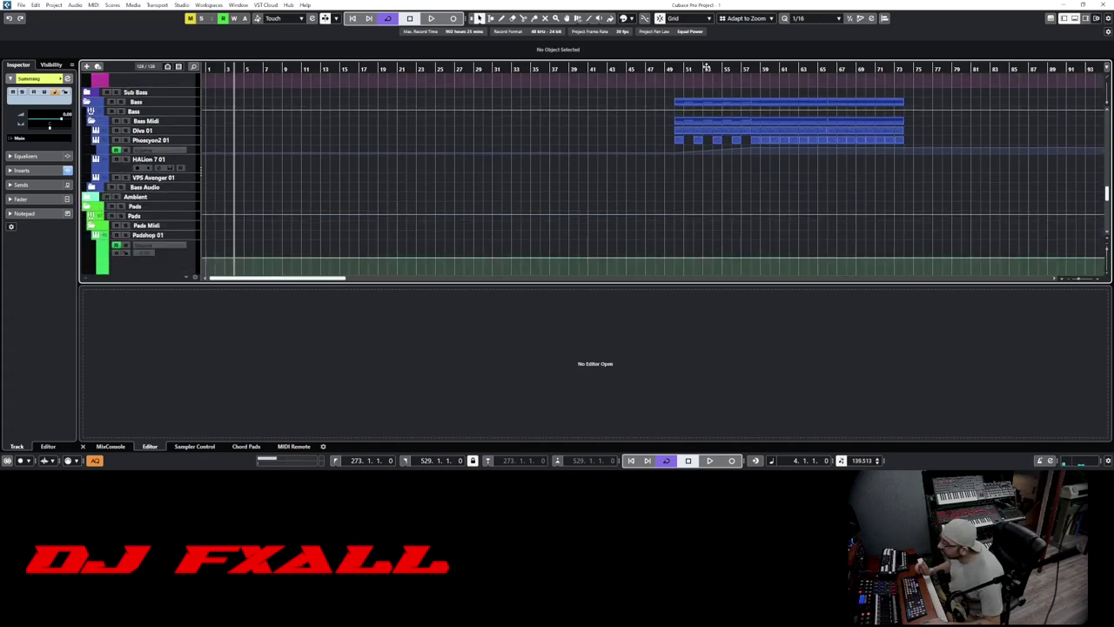
Place the project cursor at bar 50 and set the cycle range from bar 50 to bar 74 around the bass parts.
{"action": "left_click", "coordinate": [686, 68]}
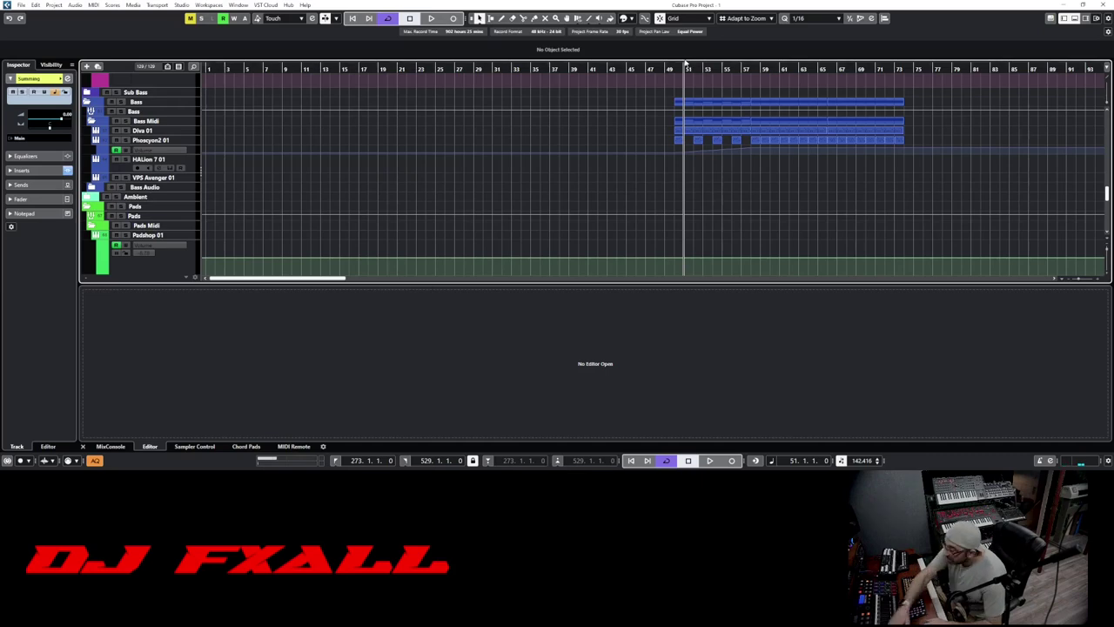
{"action": "left_click", "coordinate": [672, 68]}
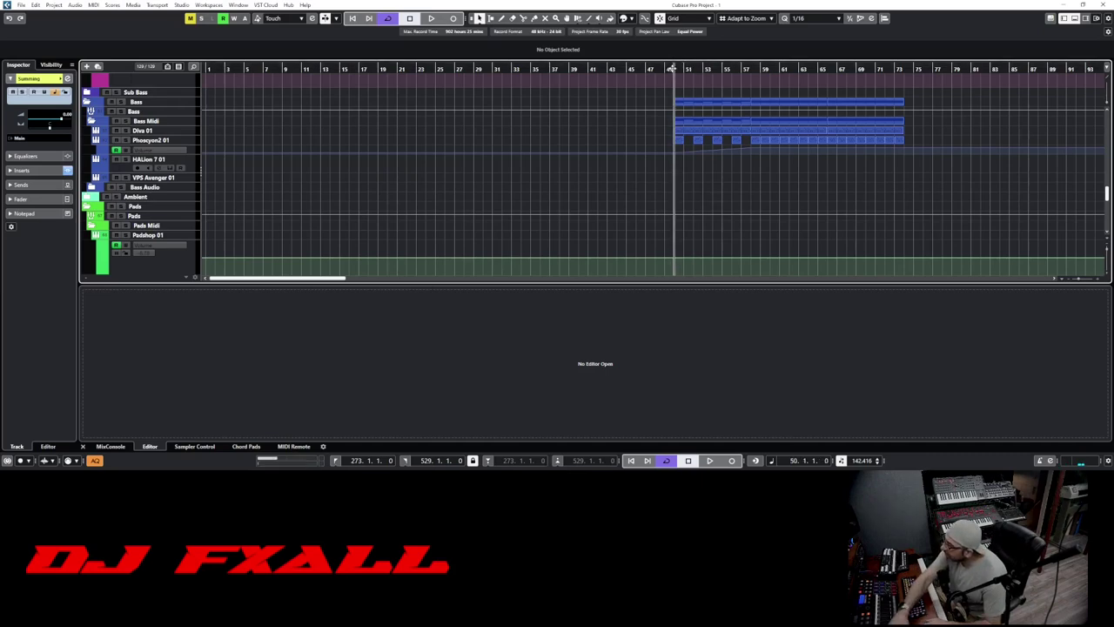
{"action": "left_click", "coordinate": [672, 68], "text": "ctrl"}
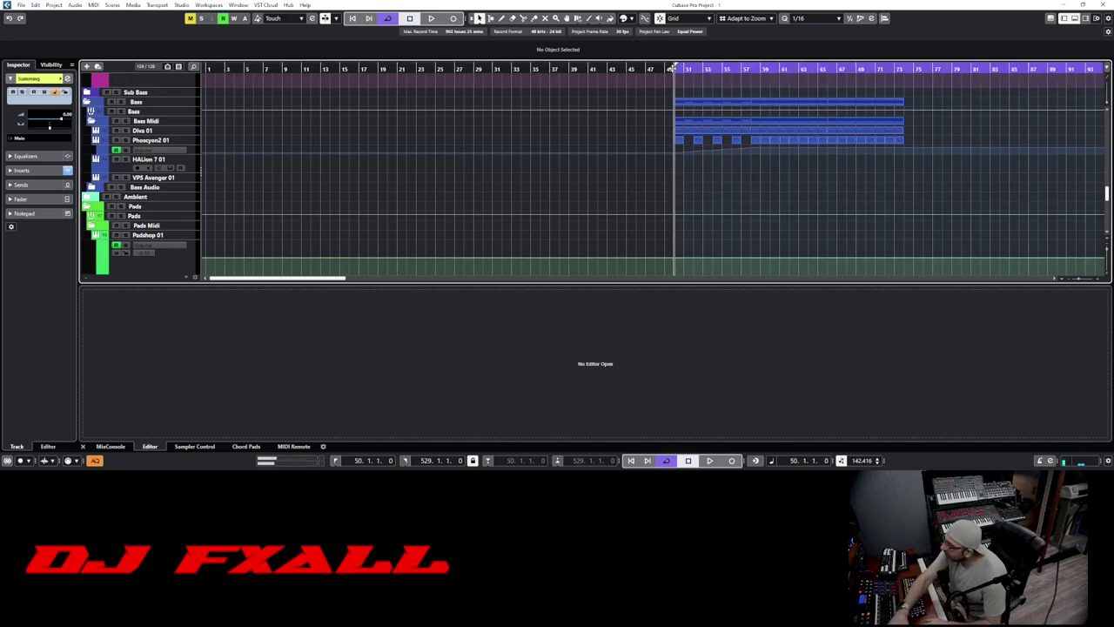
{"action": "left_click", "coordinate": [905, 69]}
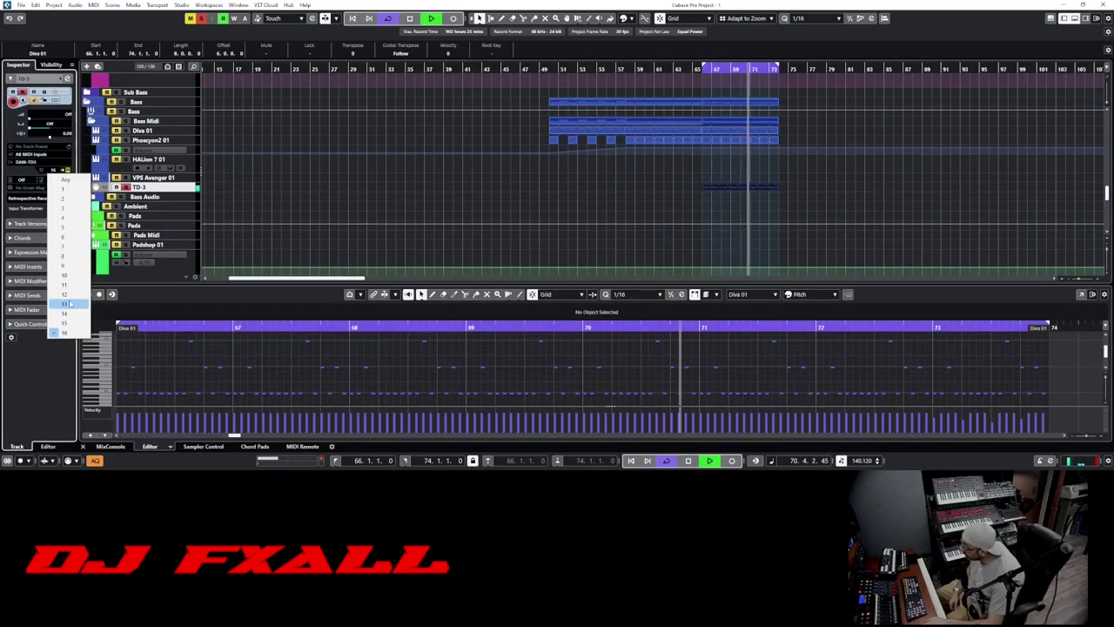
Set the TD-3 MIDI track's channel to 13 and stop playback.
{"action": "left_click", "coordinate": [68, 300]}
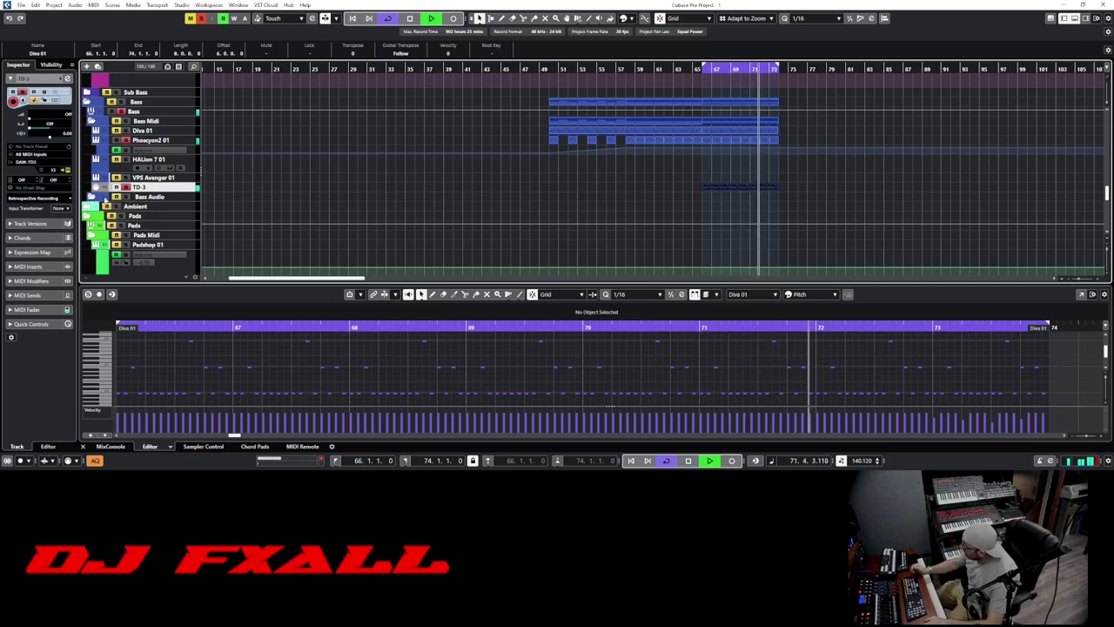
{"action": "key", "text": "space"}
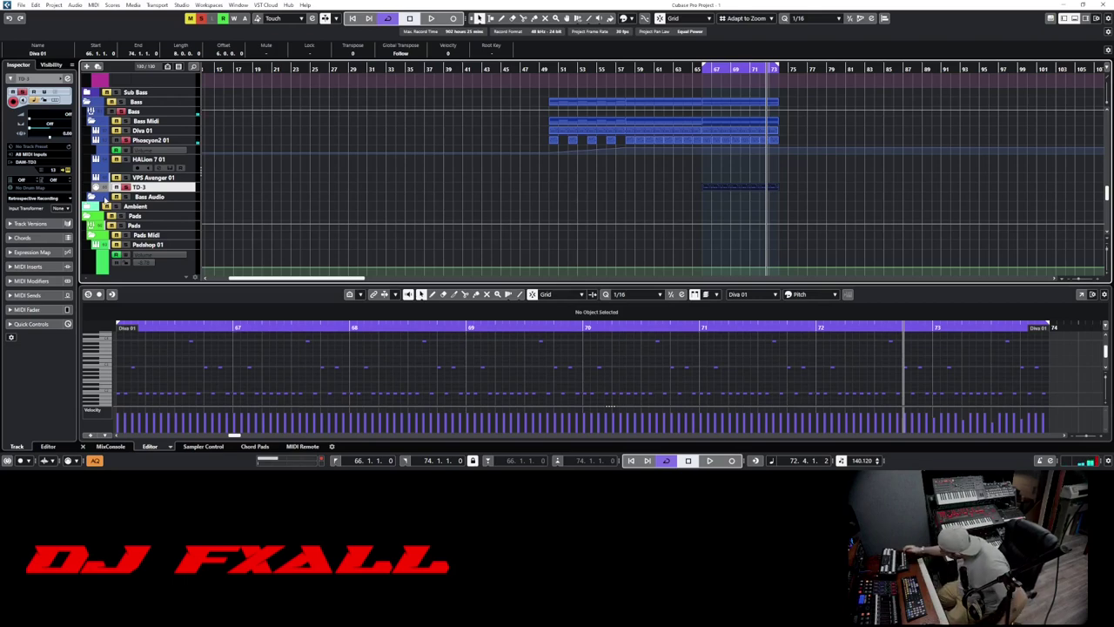
Add a stereo audio track named TD-3 with its output routed to Bass, and place it inside the Bass Audio folder.
{"action": "left_click", "coordinate": [104, 198]}
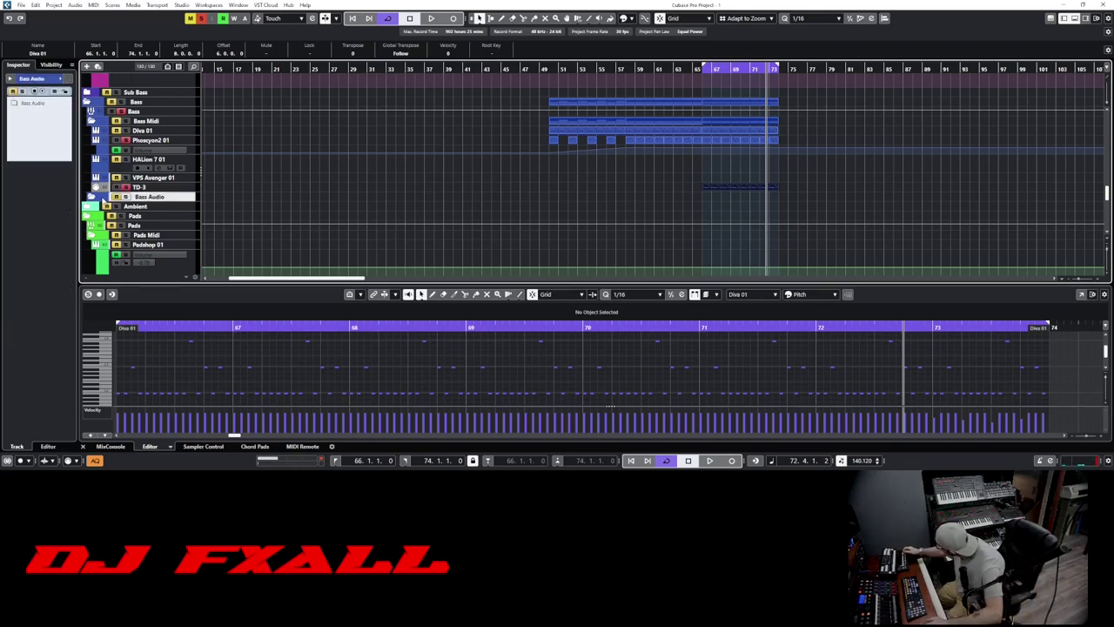
{"action": "key", "text": "ctrl+t"}
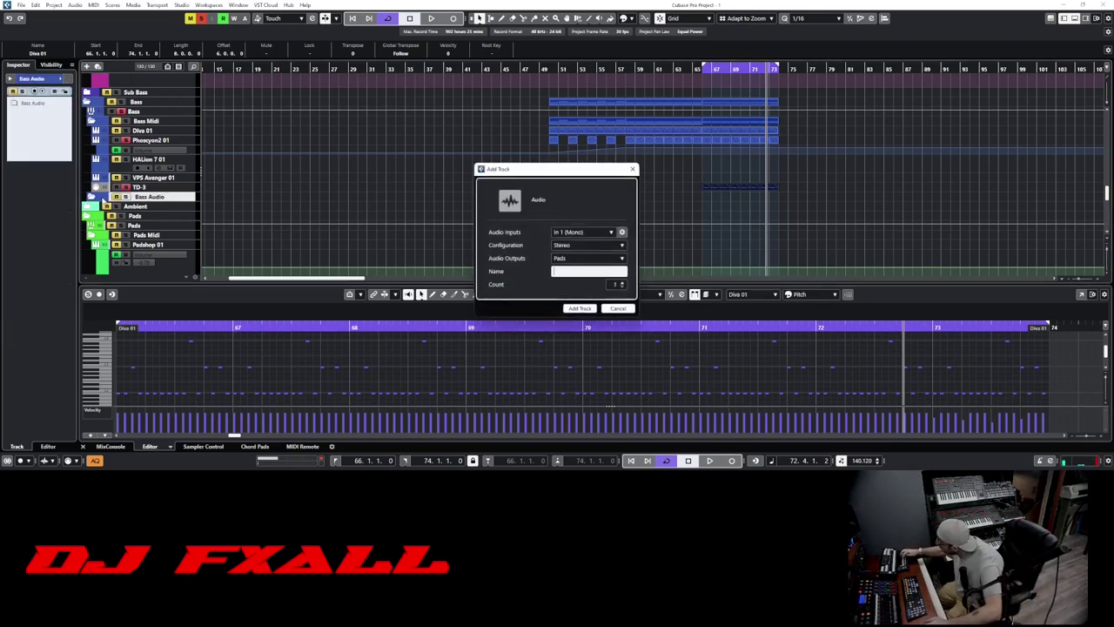
{"action": "left_click", "coordinate": [591, 258]}
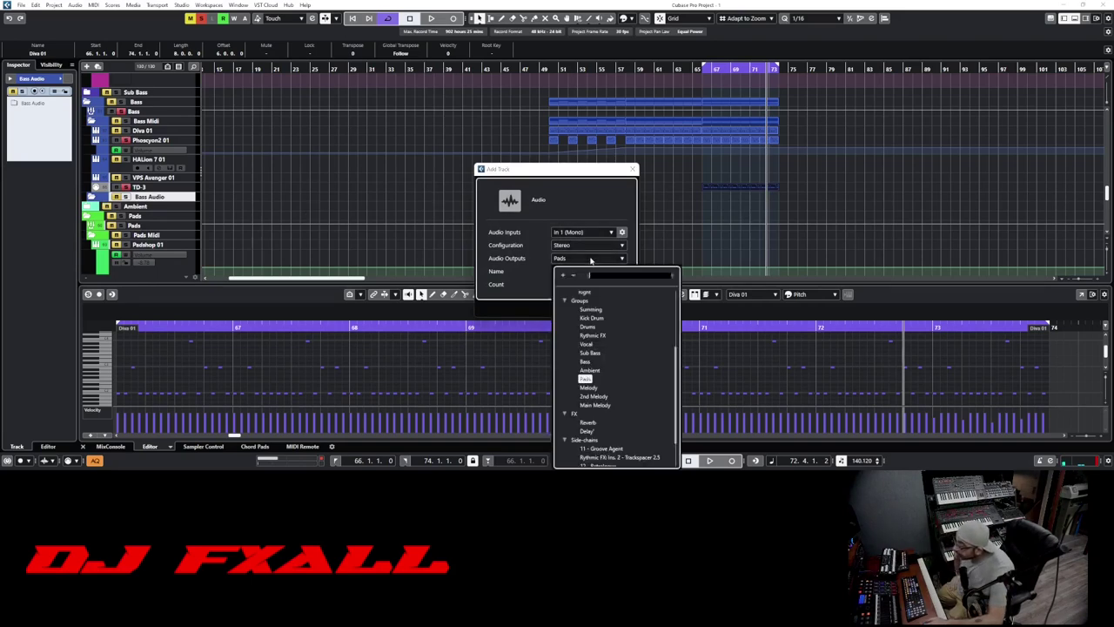
{"action": "left_click", "coordinate": [586, 362]}
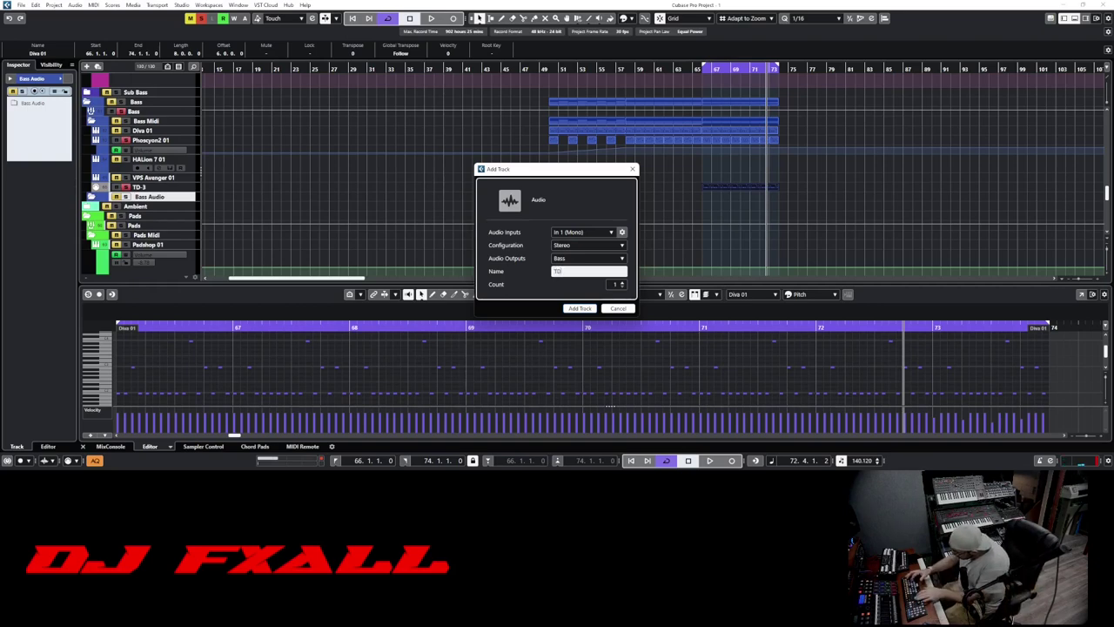
{"action": "key", "text": "Return"}
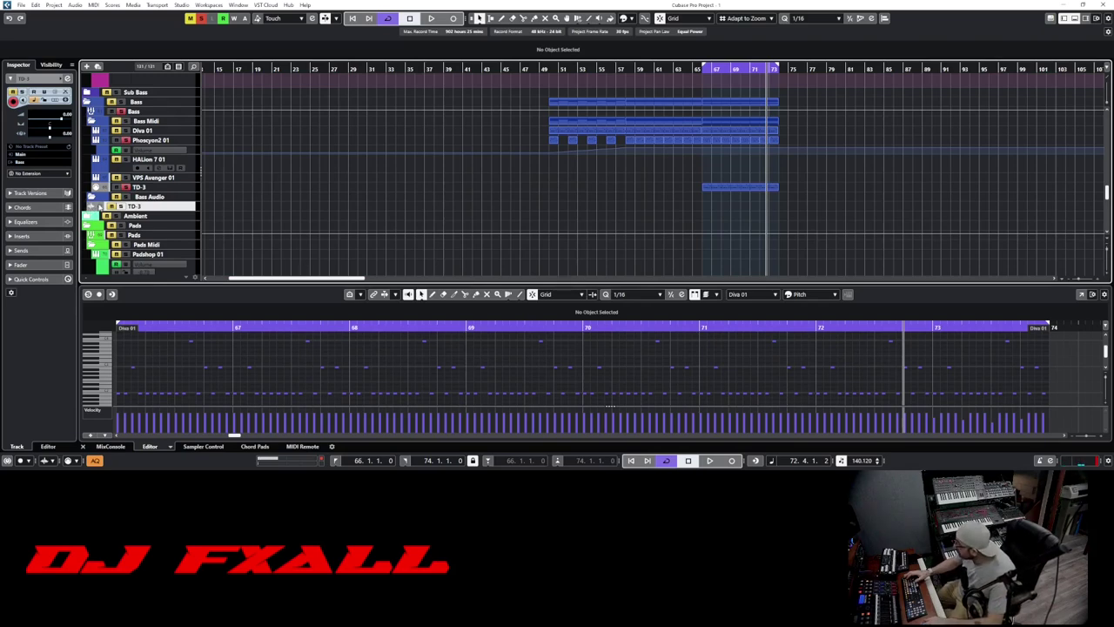
{"action": "left_click_drag", "start_coordinate": [100, 203], "coordinate": [99, 203]}
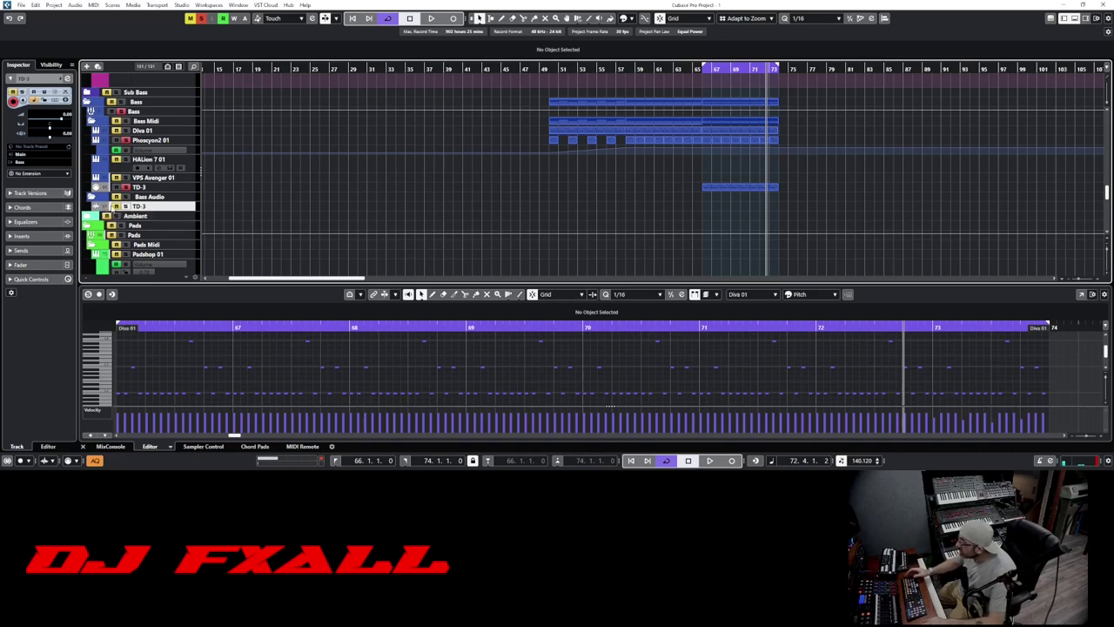
Try TD-3 and Mackie CR1604VLZ as the TD-3 audio track's input, auditioning the loop from bar 66.
{"action": "left_click", "coordinate": [51, 156]}
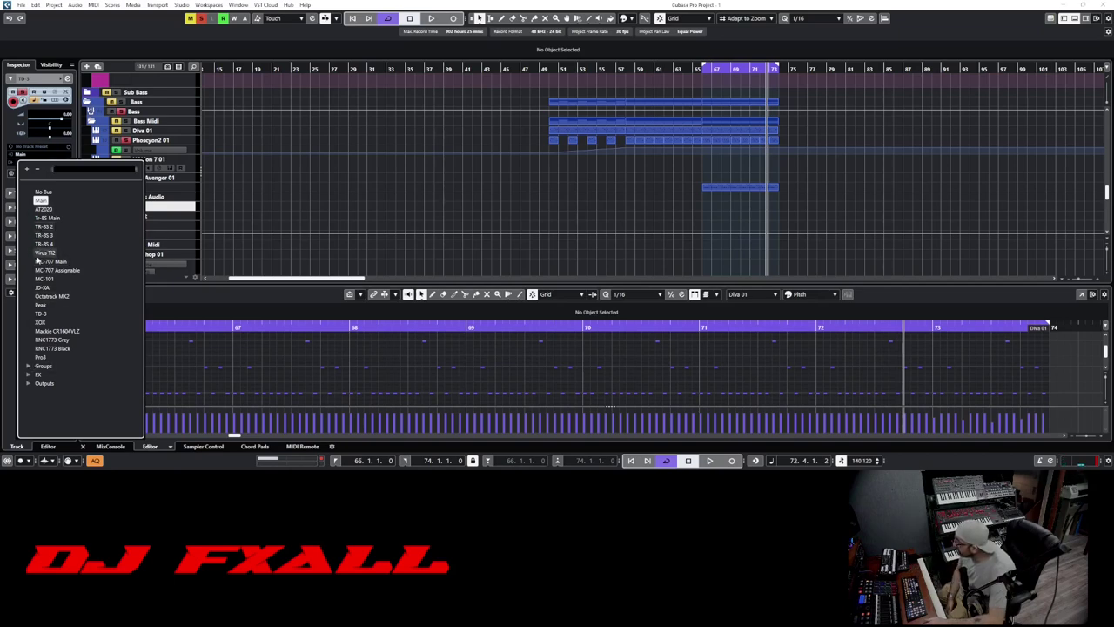
{"action": "left_click", "coordinate": [41, 315]}
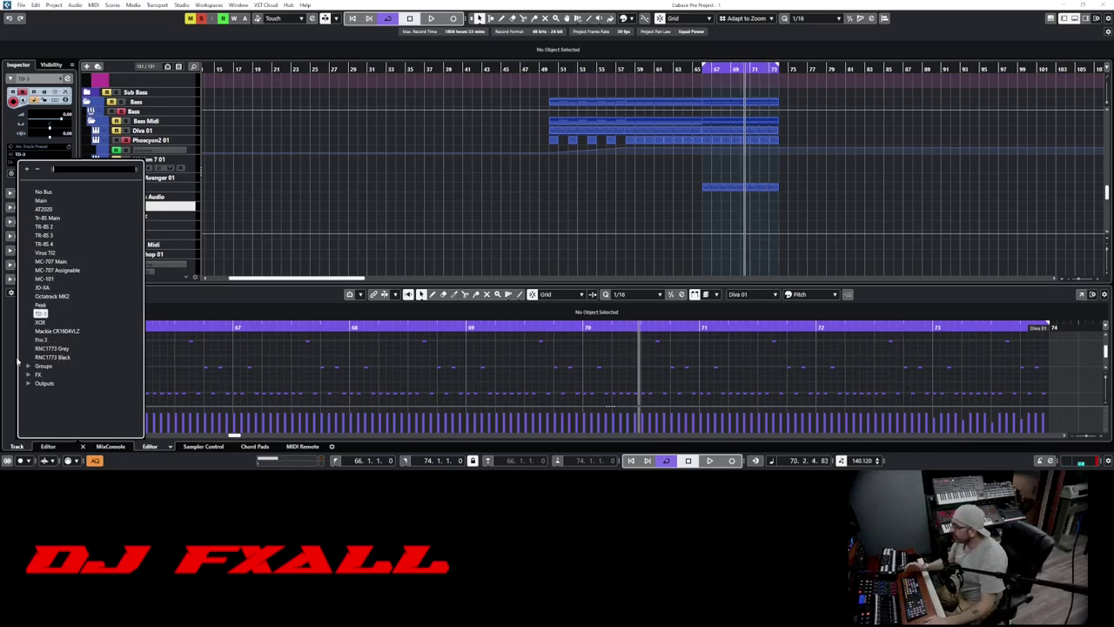
{"action": "left_click", "coordinate": [49, 331]}
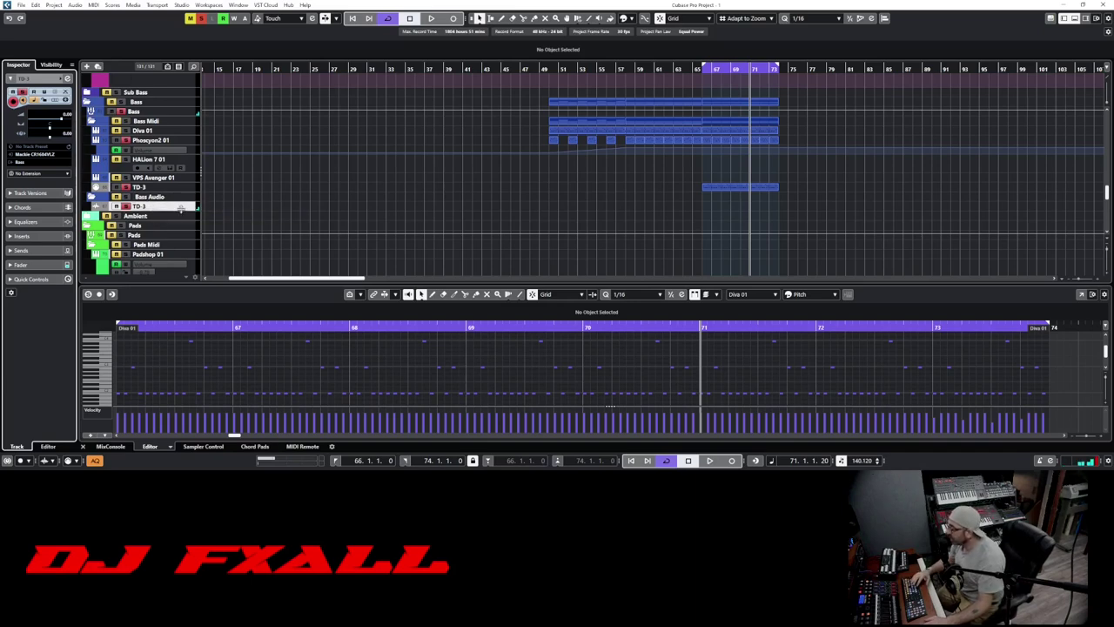
{"action": "key", "text": "space"}
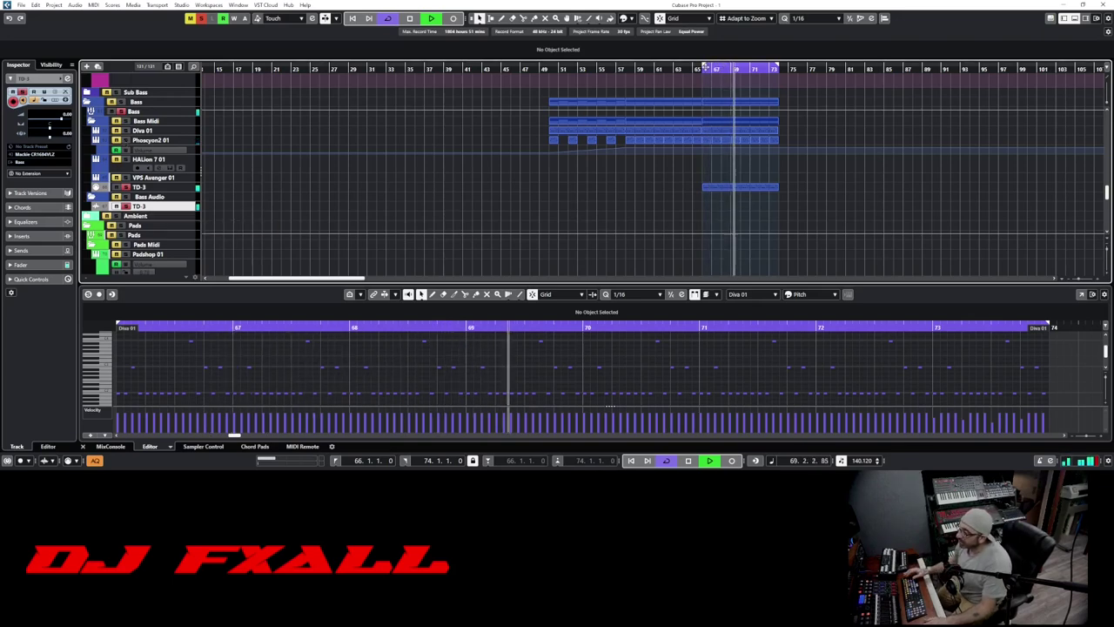
{"action": "left_click", "coordinate": [704, 68]}
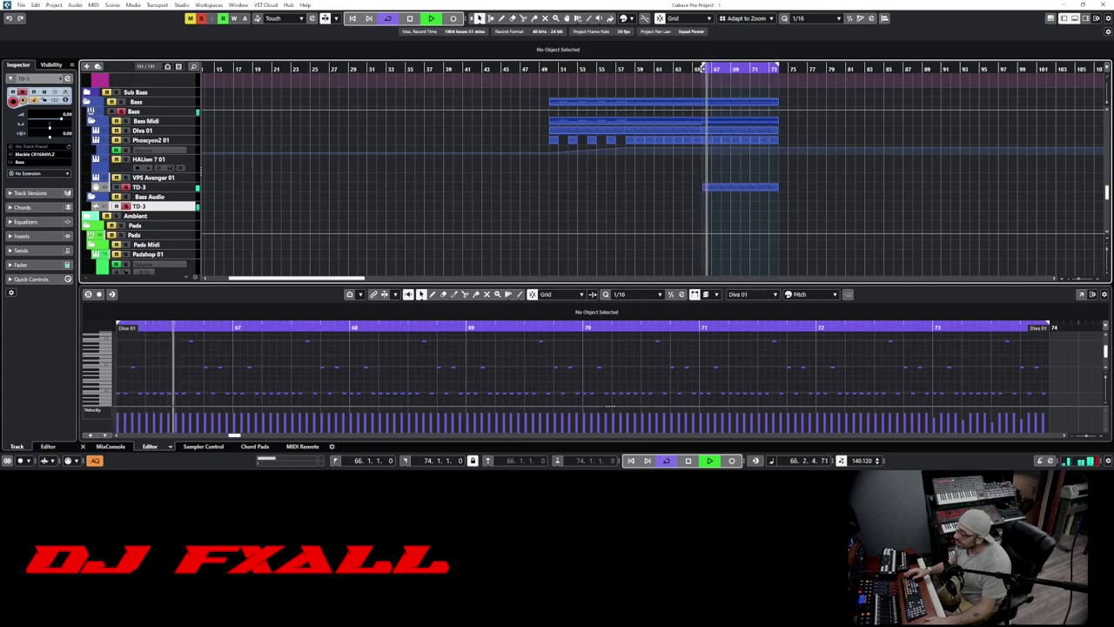
{"action": "key", "text": "space"}
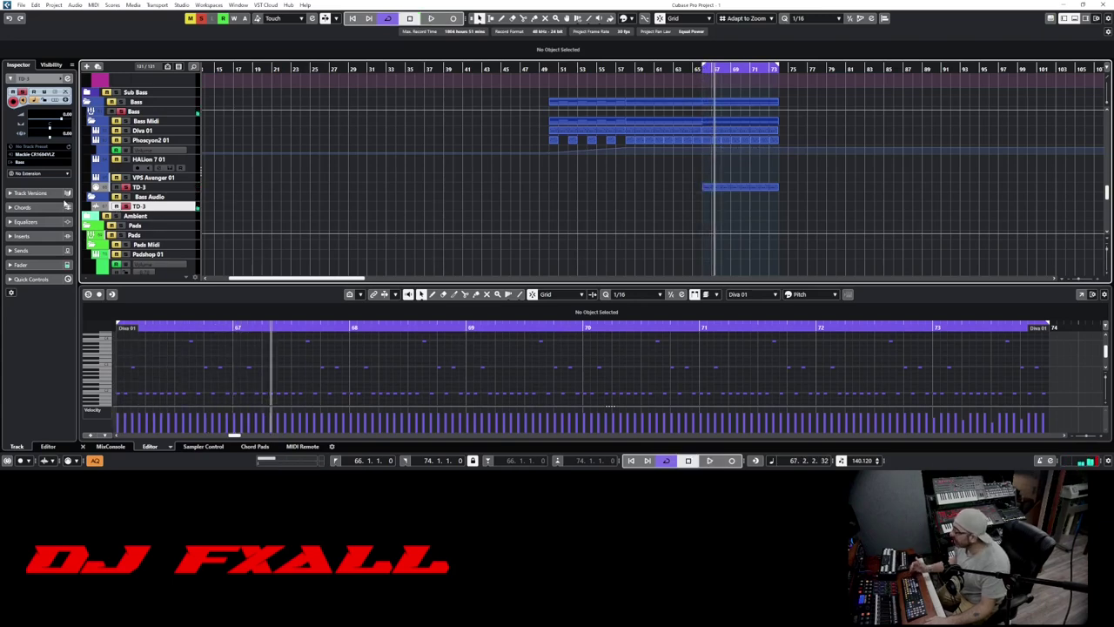
Set the TD-3 audio track's input to Pro 3 and play the loop from bar 66 to audition it.
{"action": "left_click", "coordinate": [37, 154]}
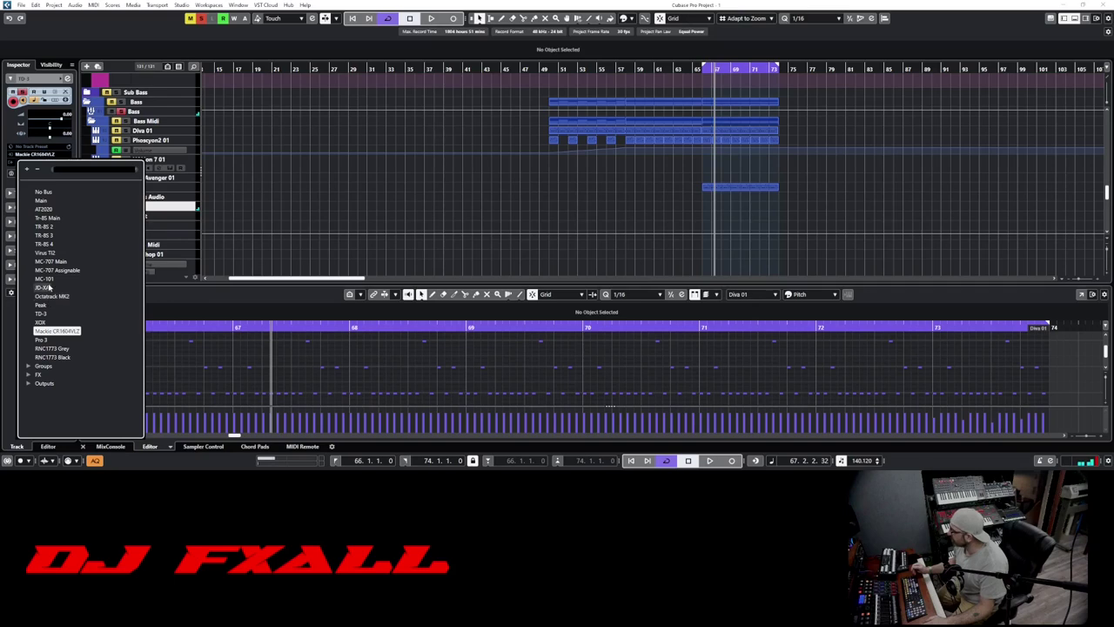
{"action": "left_click", "coordinate": [49, 339]}
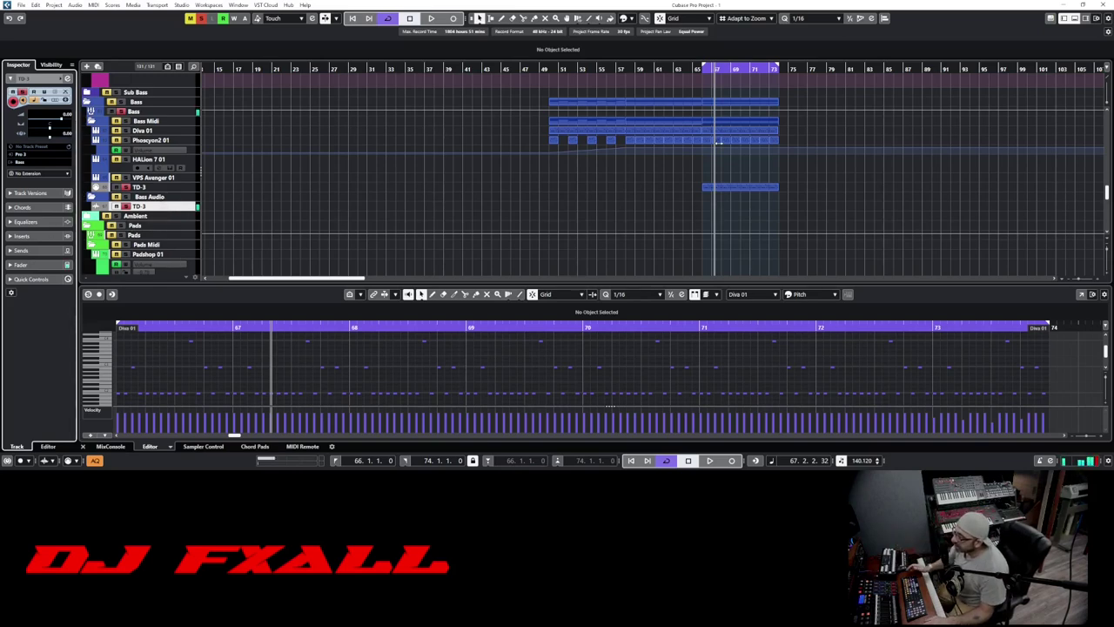
{"action": "left_click", "coordinate": [703, 70]}
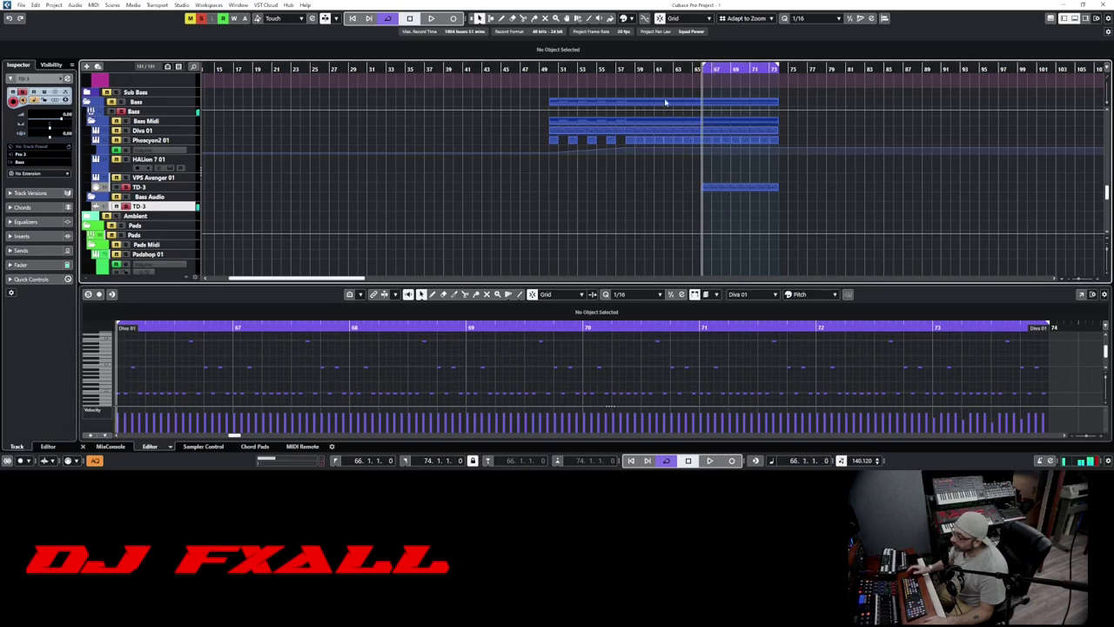
{"action": "key", "text": "space"}
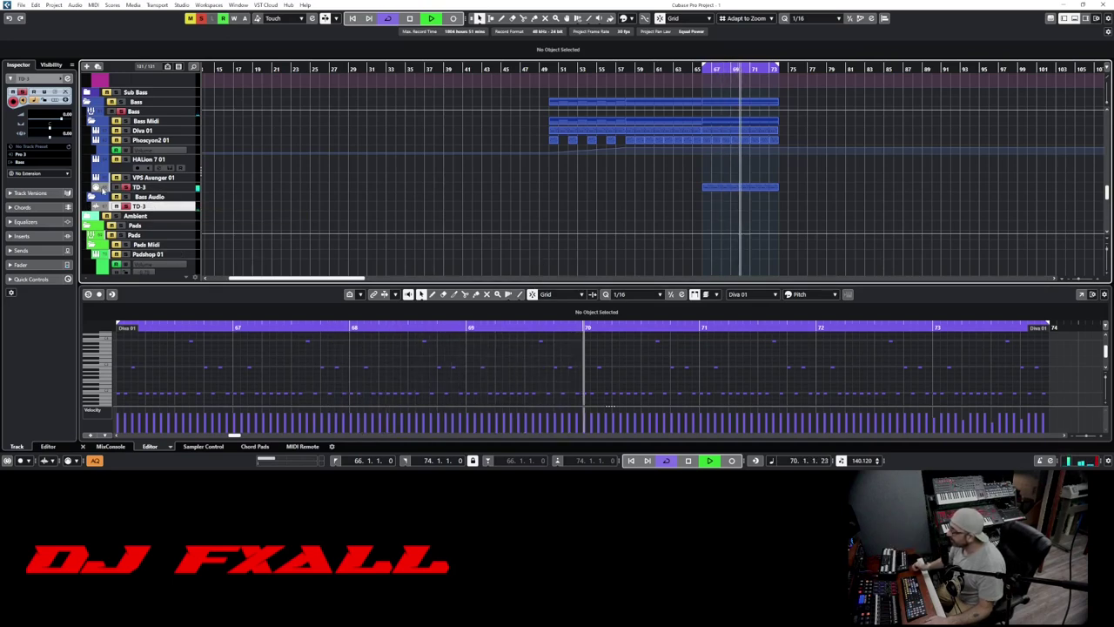
{"action": "key", "text": "space"}
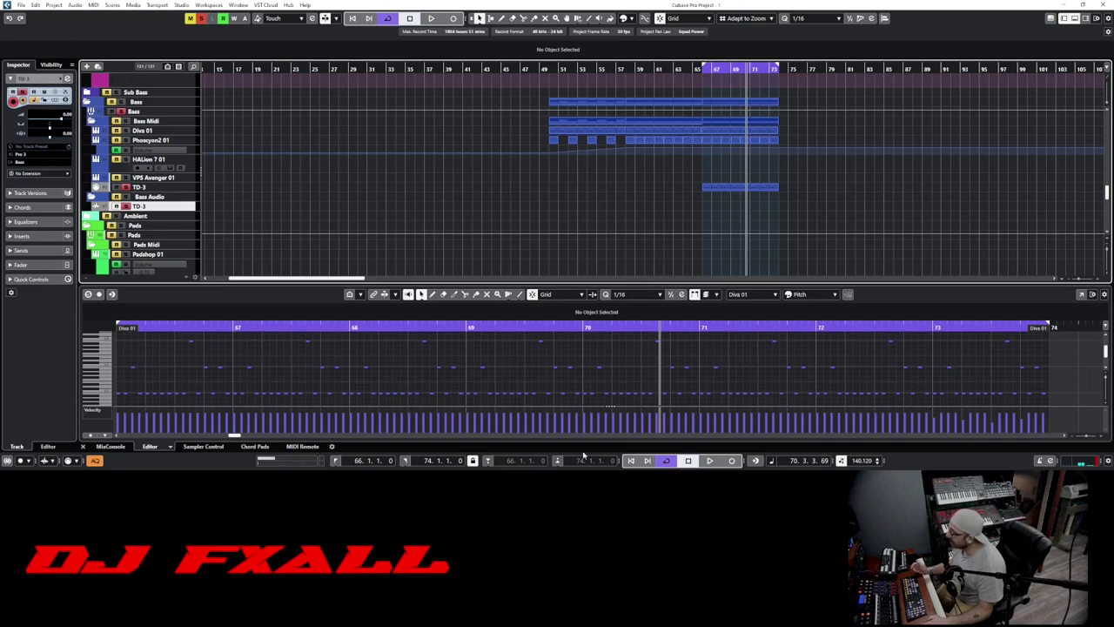
Set the Phoscyon2 01 track's MIDI input to DAW-CIRKLON USB 2 and close the Phoscyon2 instrument window.
{"action": "left_click", "coordinate": [104, 142]}
{"action": "left_click", "coordinate": [126, 141]}
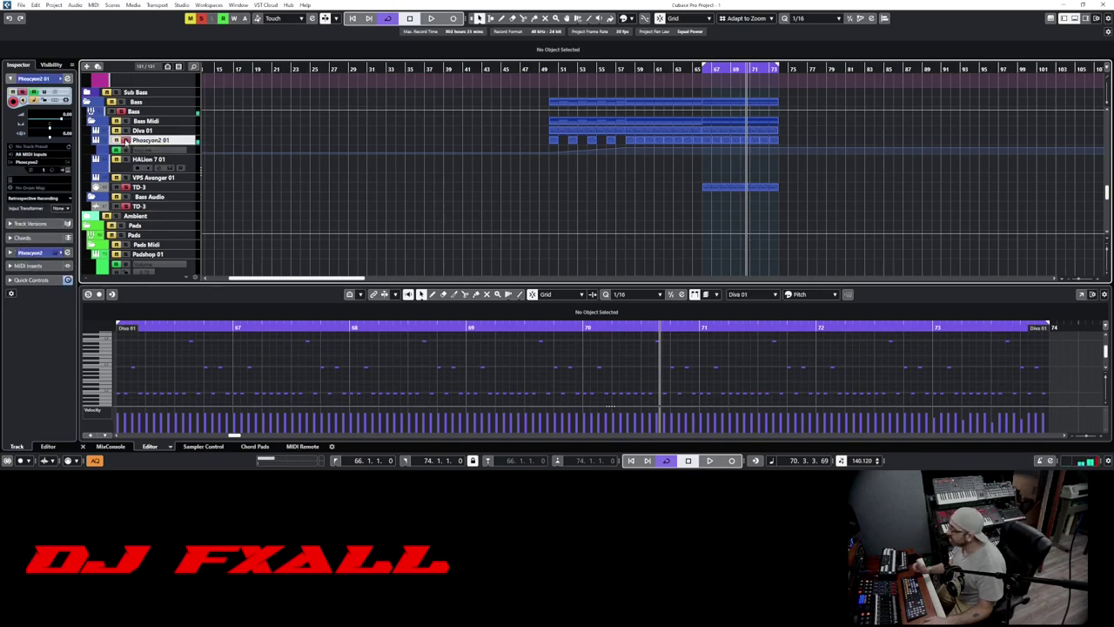
{"action": "left_click", "coordinate": [52, 156]}
{"action": "left_click", "coordinate": [105, 194]}
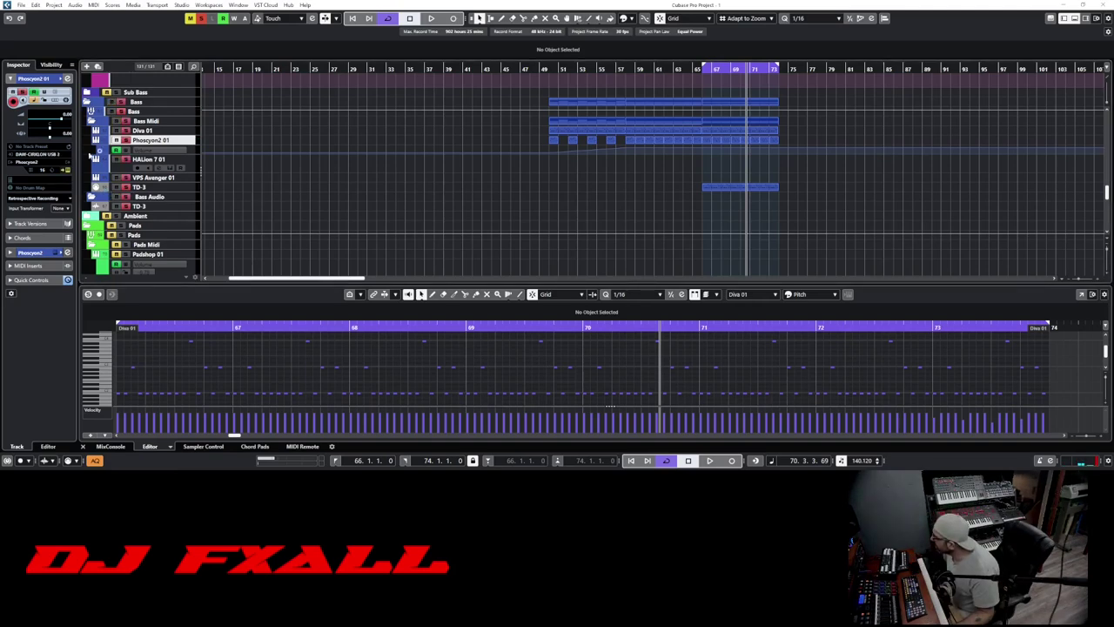
{"action": "left_click", "coordinate": [60, 160]}
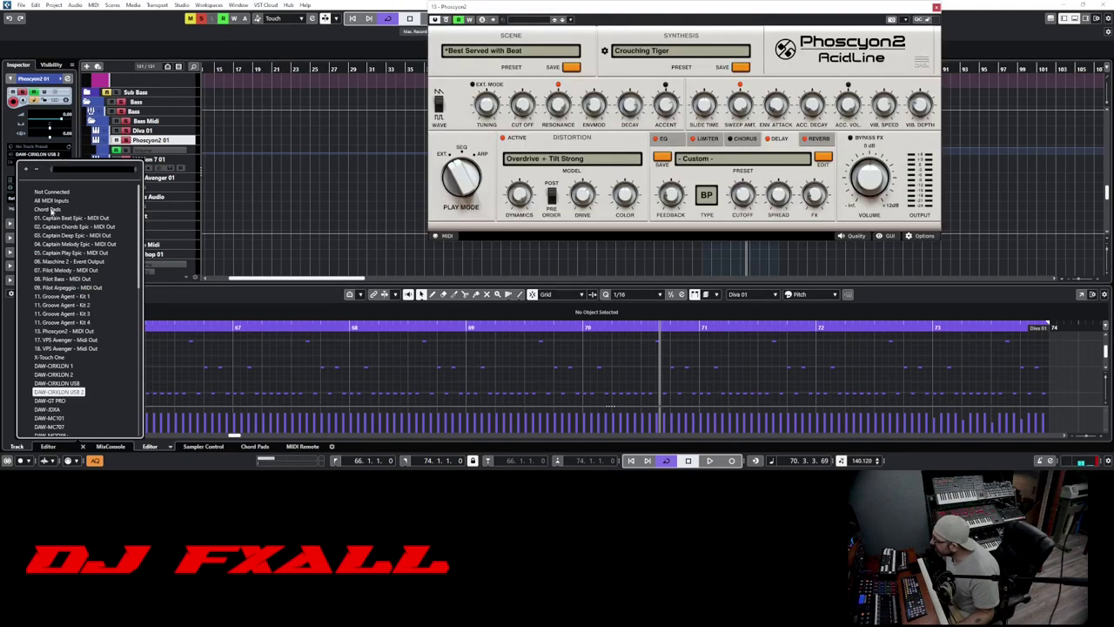
{"action": "left_click", "coordinate": [73, 394]}
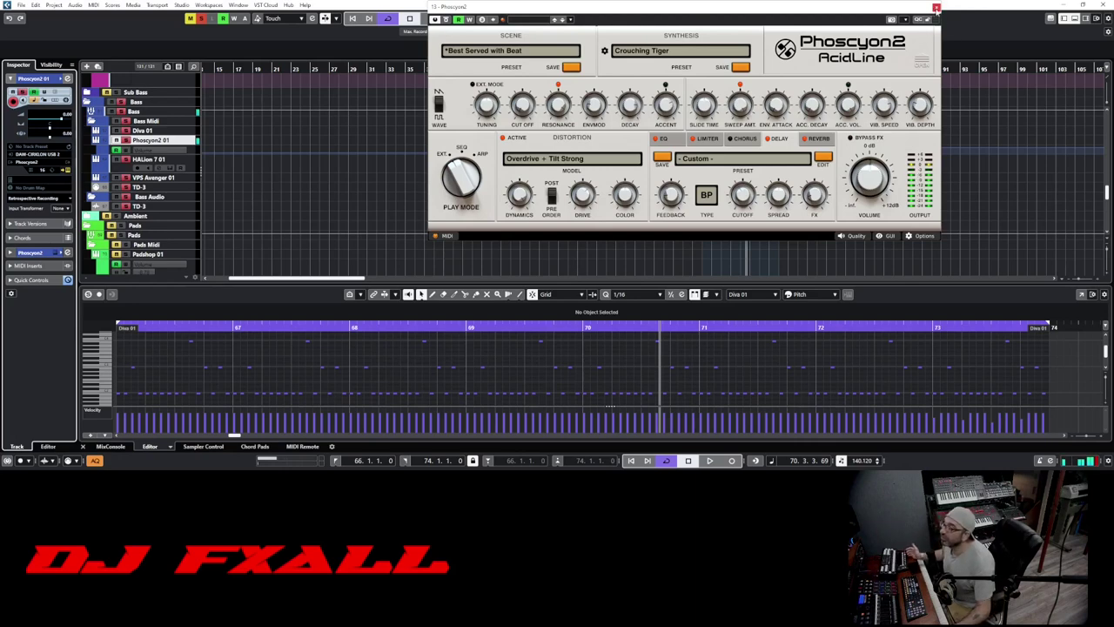
{"action": "left_click", "coordinate": [937, 7]}
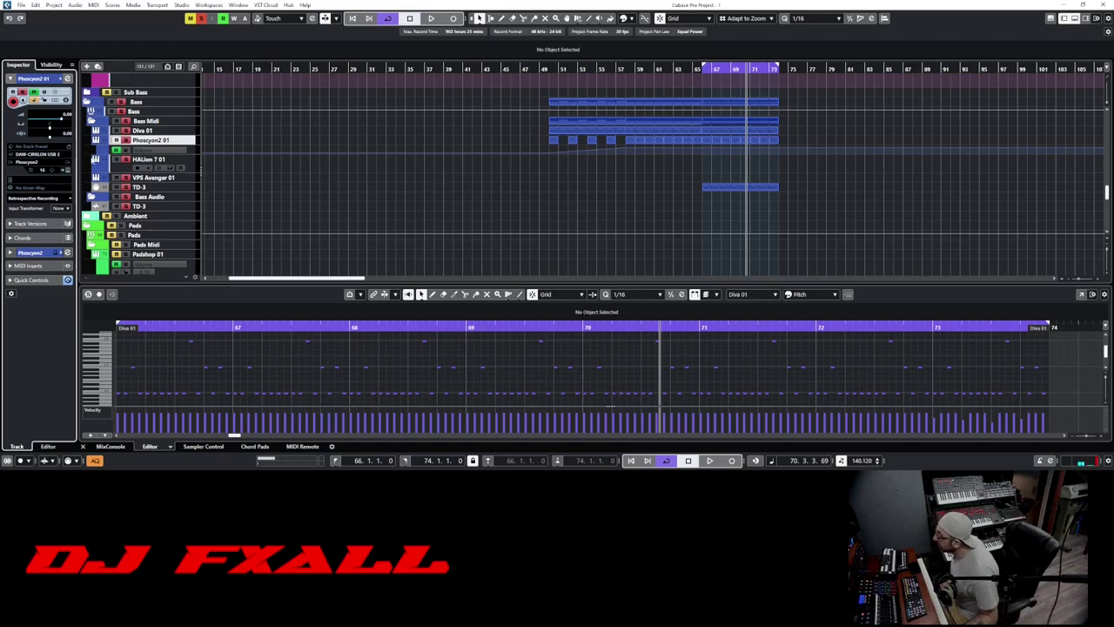
Play the Drum loop DnB section from bar 273 and deactivate all solo states during playback.
{"action": "scroll", "coordinate": [514, 200], "scroll_direction": "down", "scroll_amount": 10}
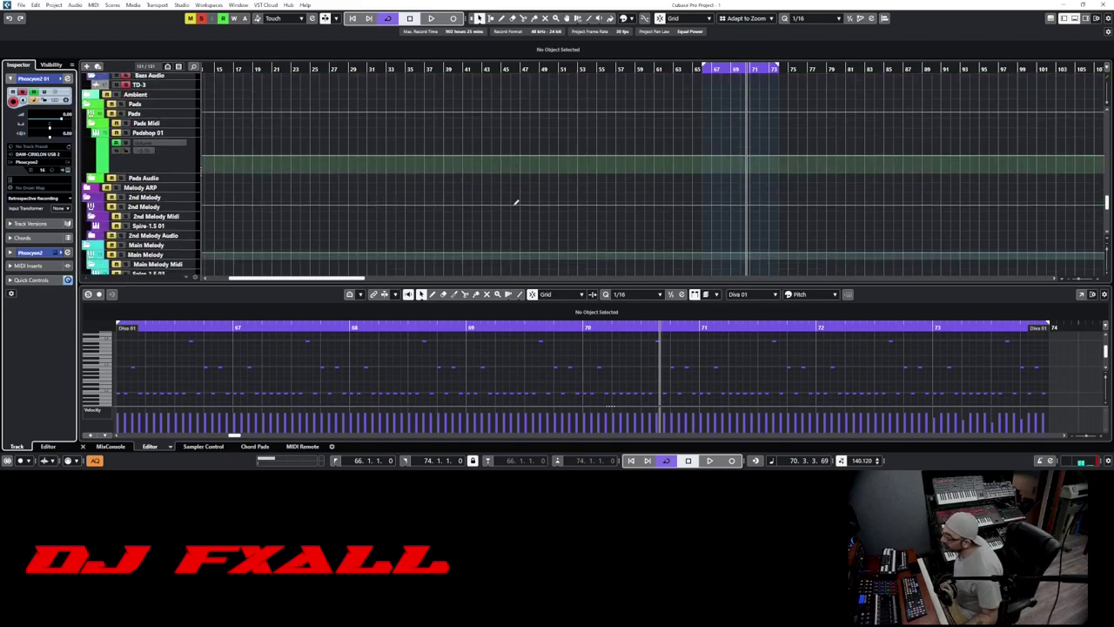
{"action": "scroll", "coordinate": [515, 201], "scroll_direction": "up", "scroll_amount": 5}
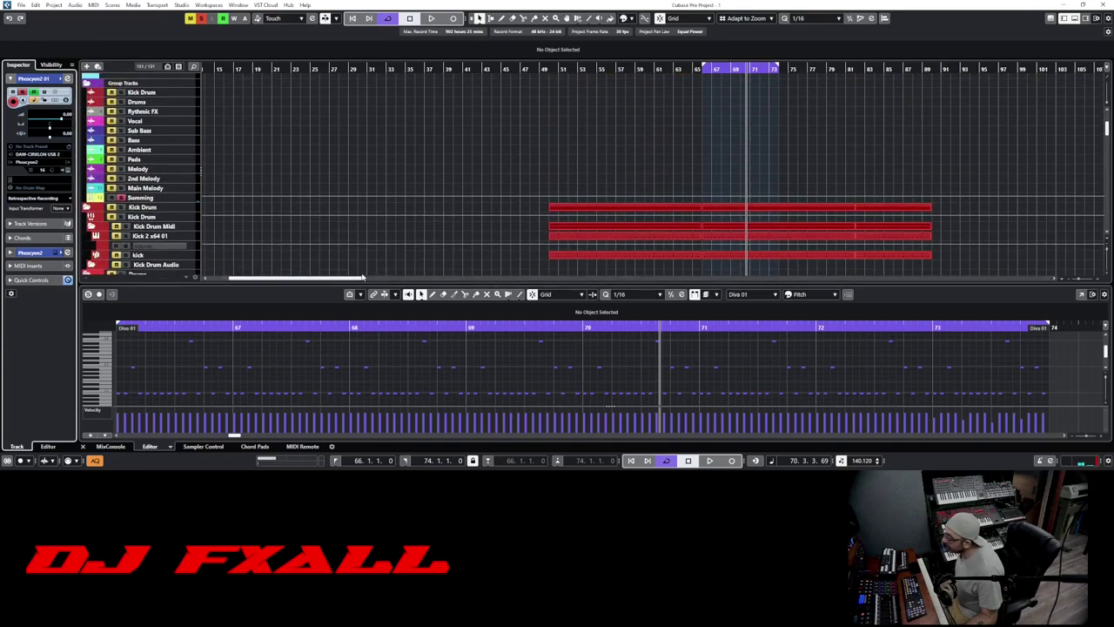
{"action": "scroll", "coordinate": [542, 279], "scroll_direction": "right", "scroll_amount": 5}
{"action": "scroll", "coordinate": [463, 289], "scroll_direction": "right", "scroll_amount": 20}
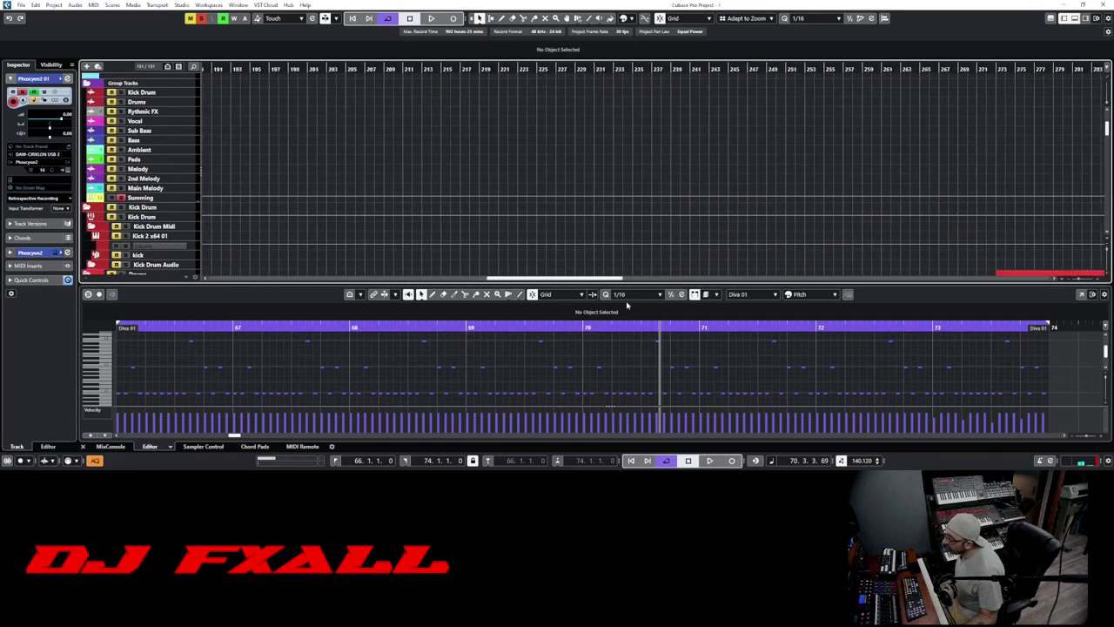
{"action": "scroll", "coordinate": [529, 174], "scroll_direction": "down", "scroll_amount": 8}
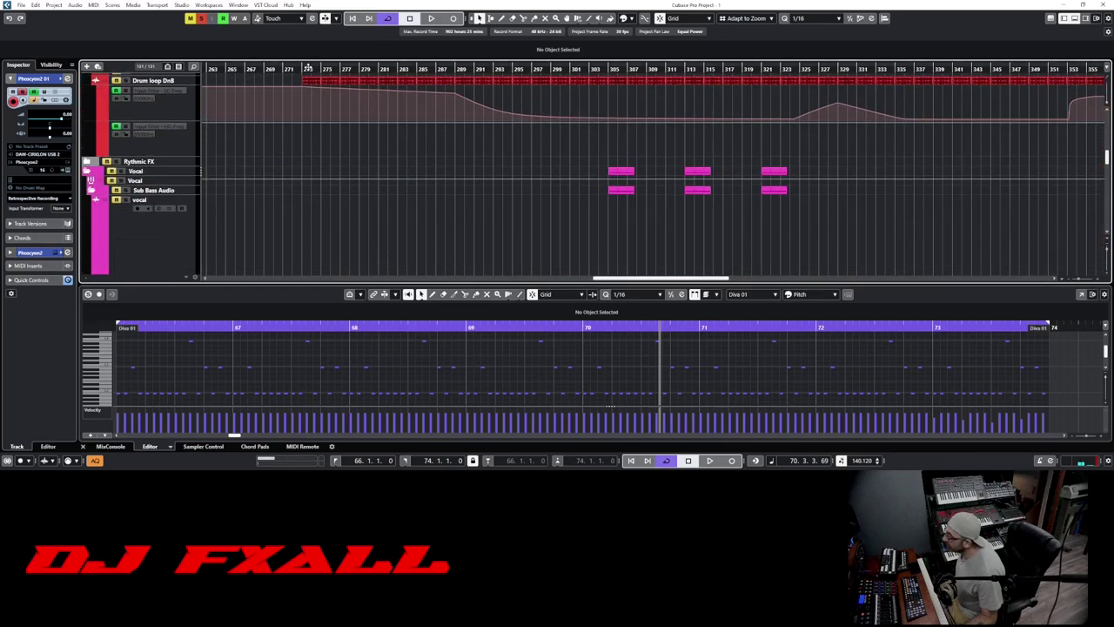
{"action": "left_click", "coordinate": [303, 68]}
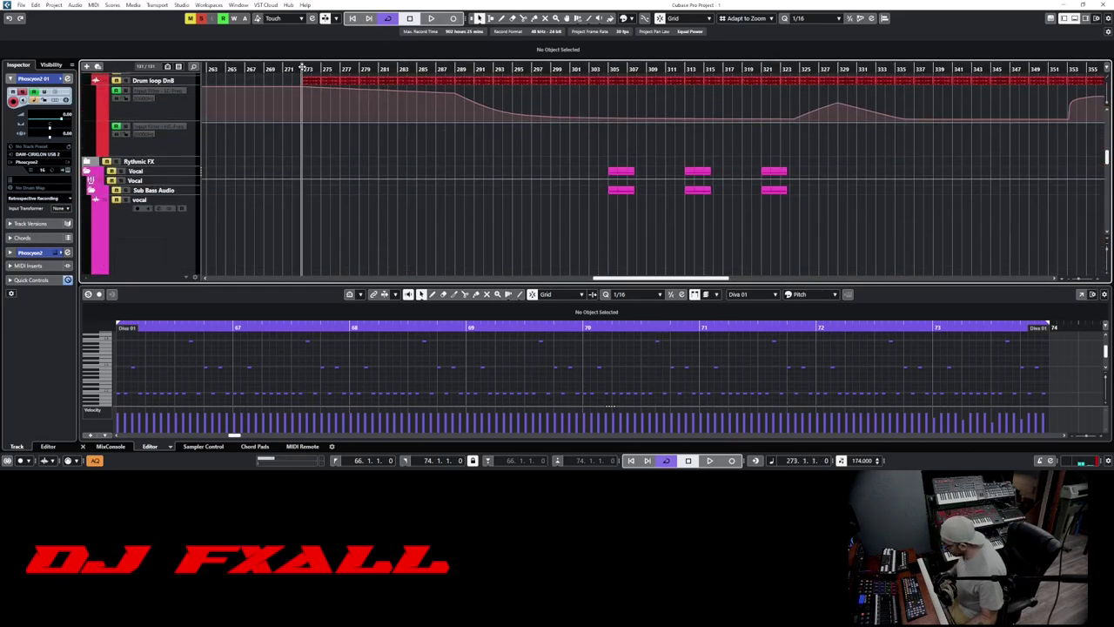
{"action": "key", "text": "space"}
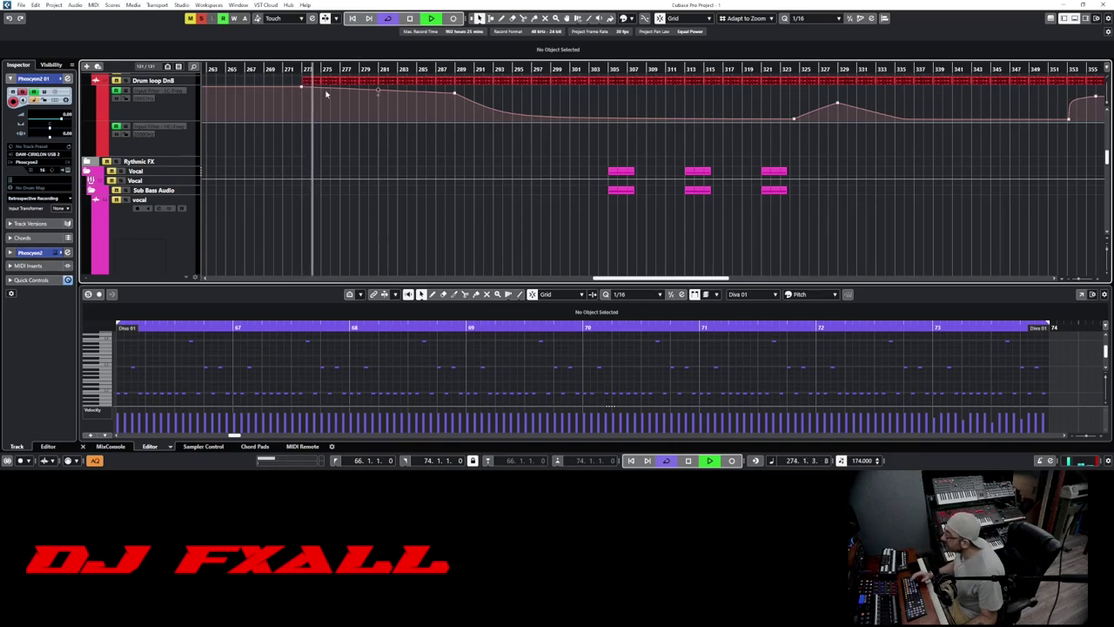
{"action": "left_click", "coordinate": [201, 18]}
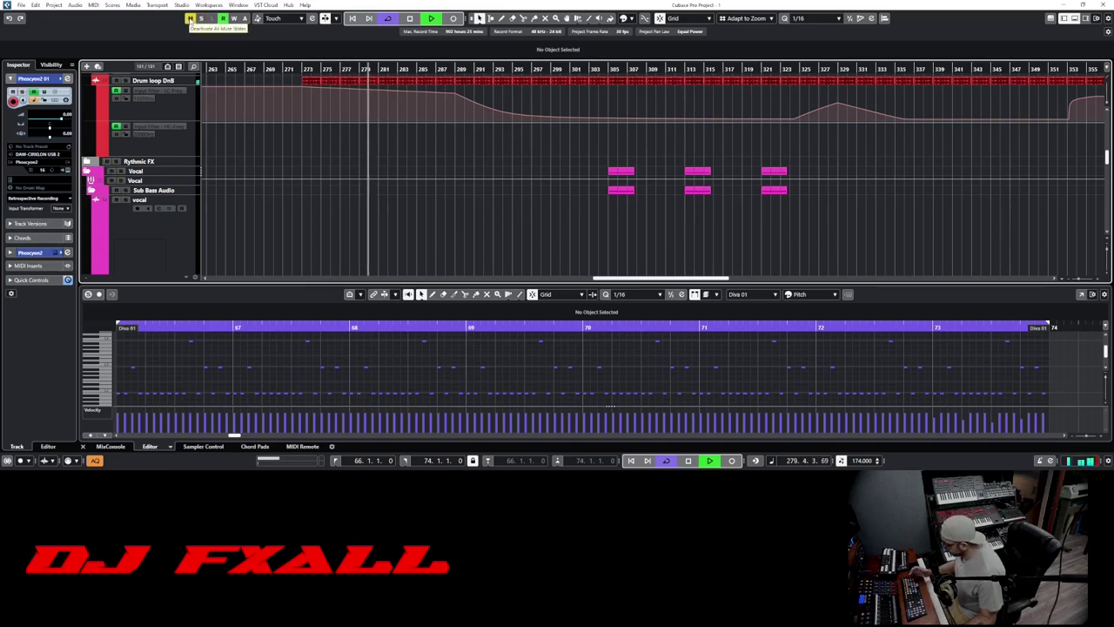
{"action": "key", "text": "space"}
Audition the Main Melody section by playing the arrangement from bar 289.
{"action": "scroll", "coordinate": [590, 147], "scroll_direction": "down", "scroll_amount": 8}
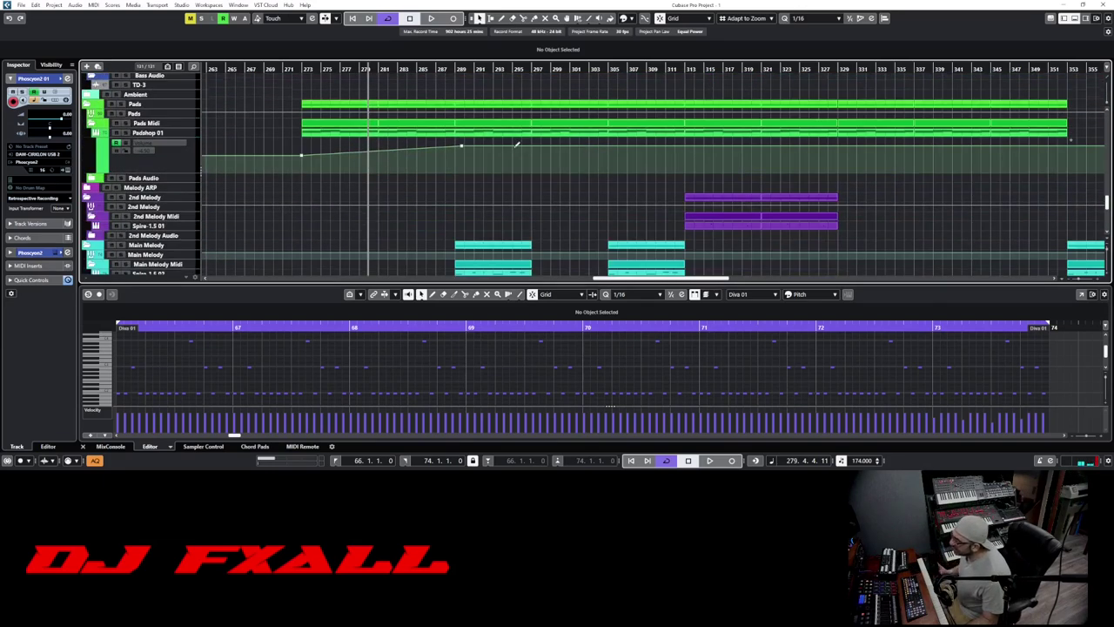
{"action": "scroll", "coordinate": [517, 145], "scroll_direction": "down", "scroll_amount": 3}
{"action": "left_click", "coordinate": [455, 68]}
{"action": "key", "text": "space"}
{"action": "key", "text": "space"}
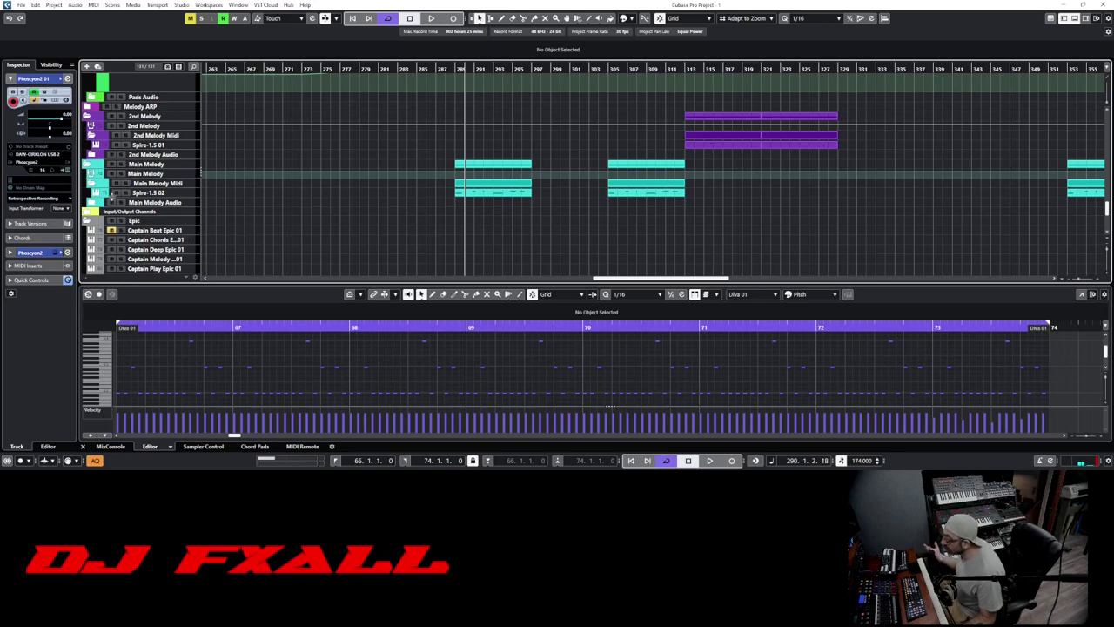
Return the arrangement view to the opening bars and close the project window.
{"action": "left_click_drag", "start_coordinate": [601, 278], "coordinate": [225, 274]}
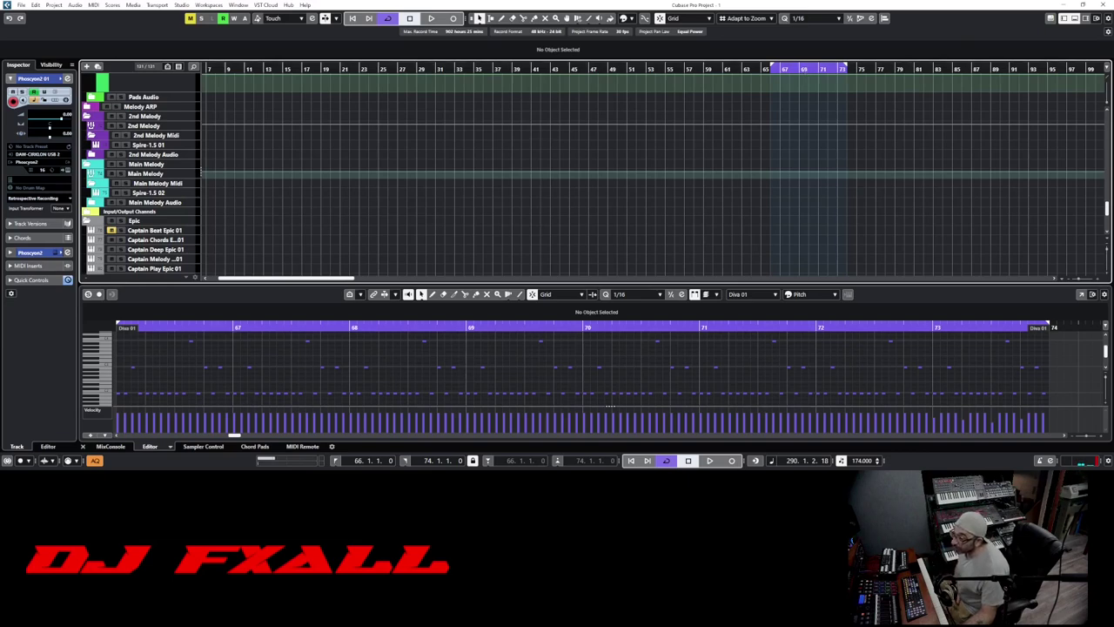
{"action": "left_click", "coordinate": [1102, 6]}
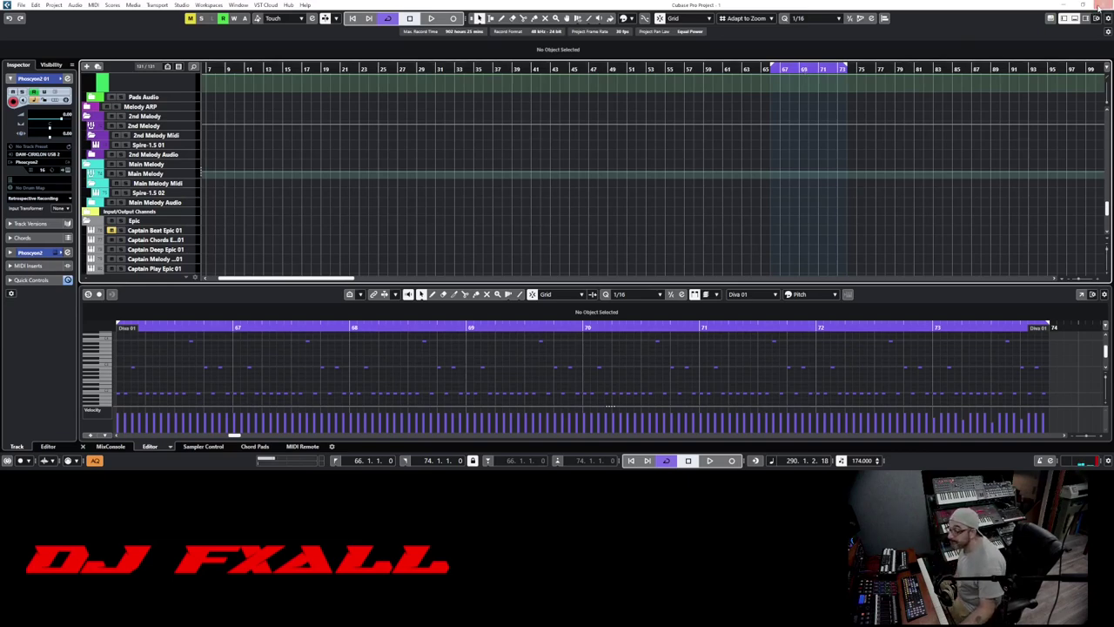